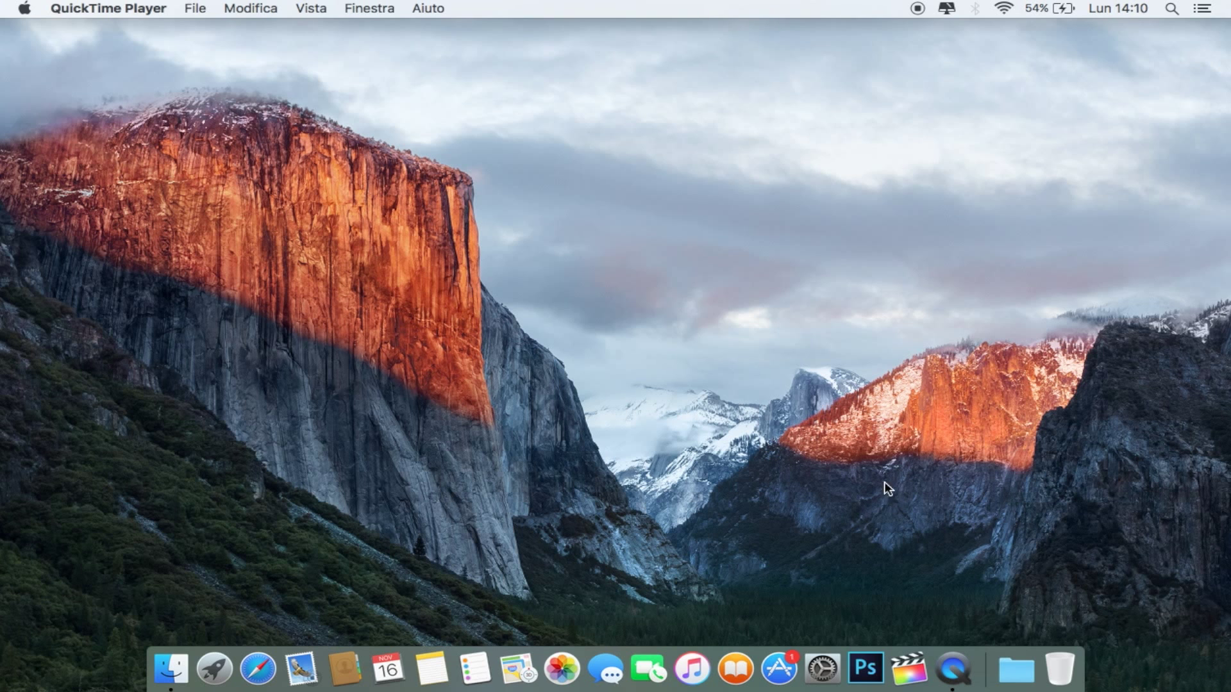
Open Safari and load the copied paste.ubuntu.com address listing the PES 2016 download links
{"action": "left_click", "coordinate": [269, 677]}
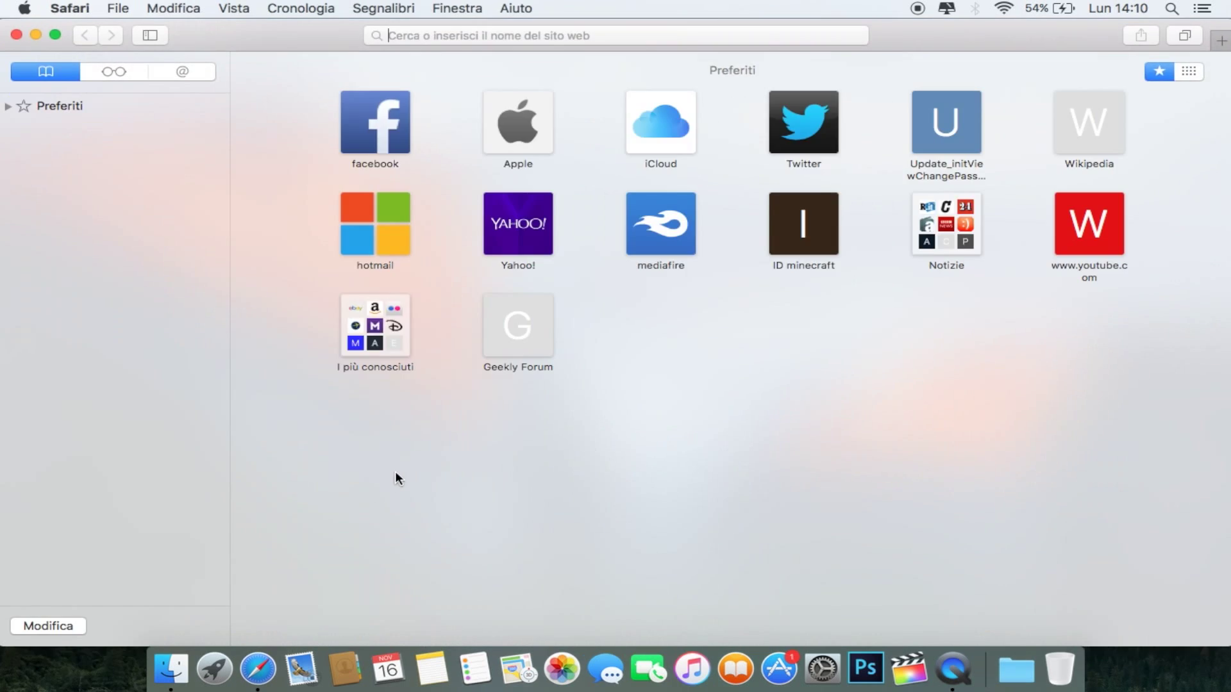
{"action": "right_click", "coordinate": [537, 33]}
{"action": "left_click", "coordinate": [568, 78]}
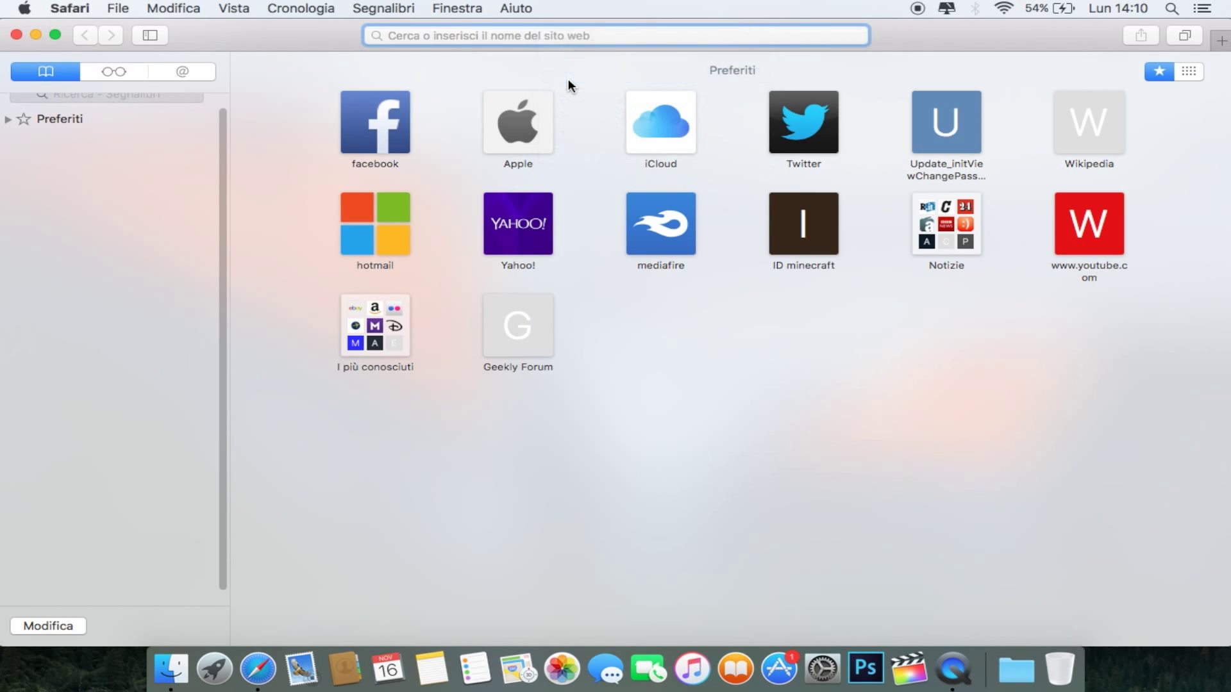
{"action": "key", "text": "Return"}
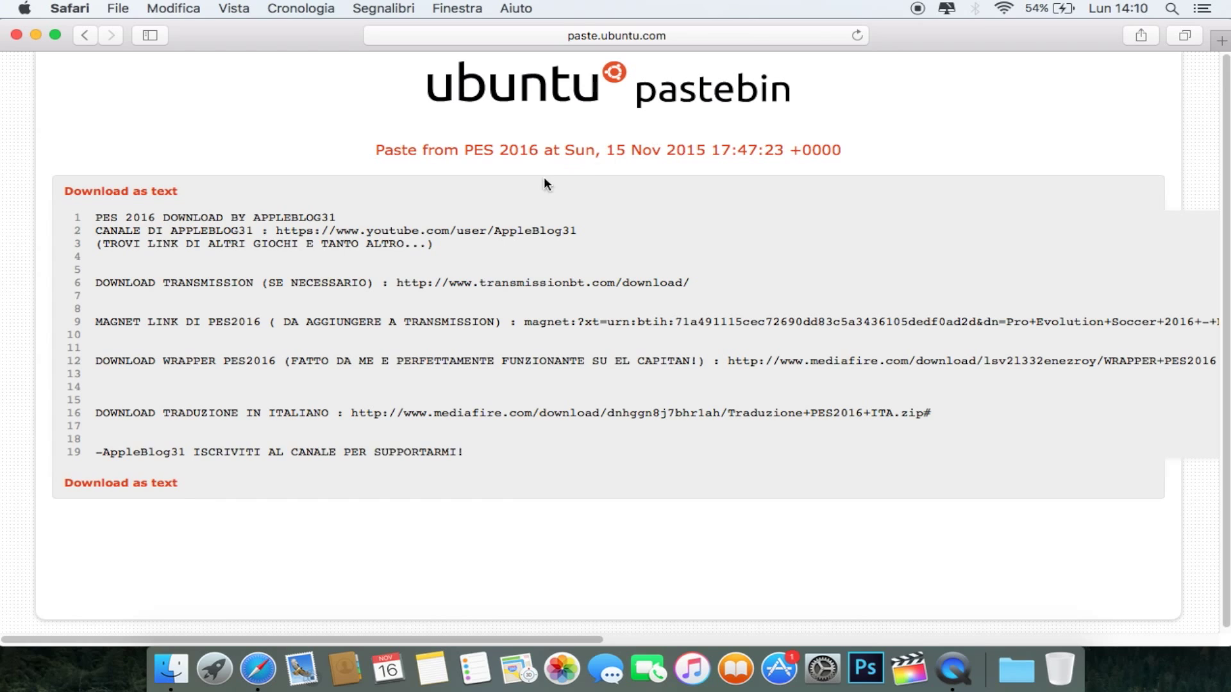
{"action": "left_click_drag", "start_coordinate": [90, 213], "coordinate": [99, 463]}
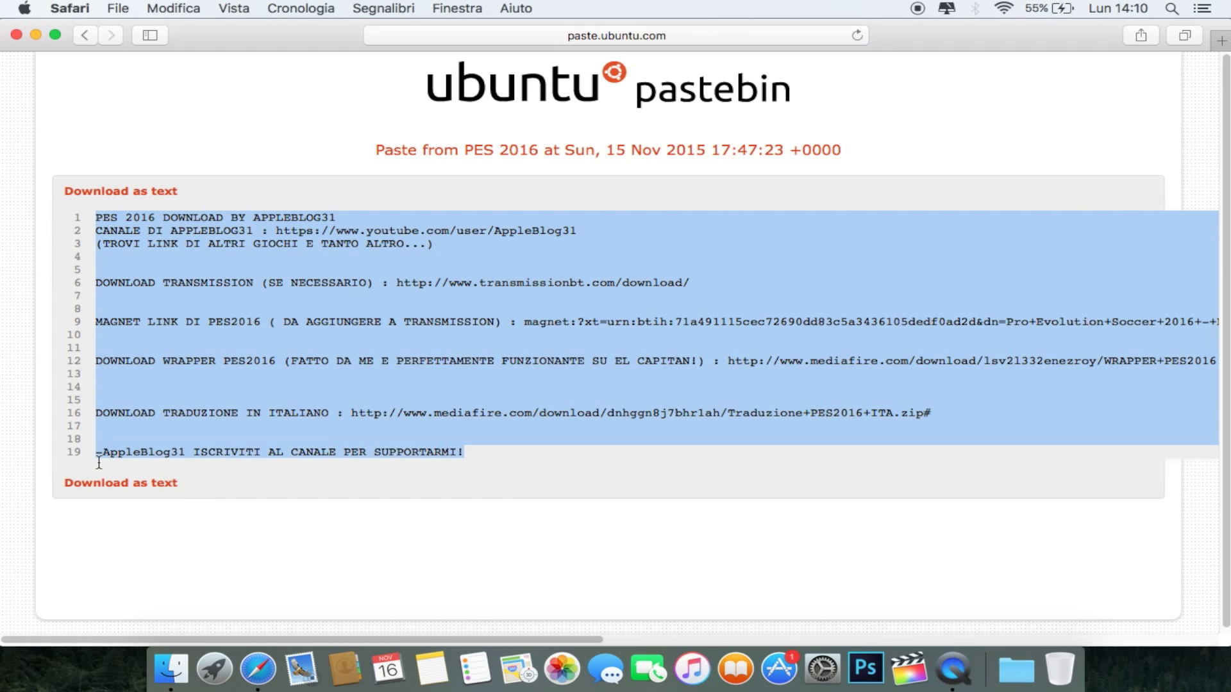
{"action": "left_click", "coordinate": [99, 463]}
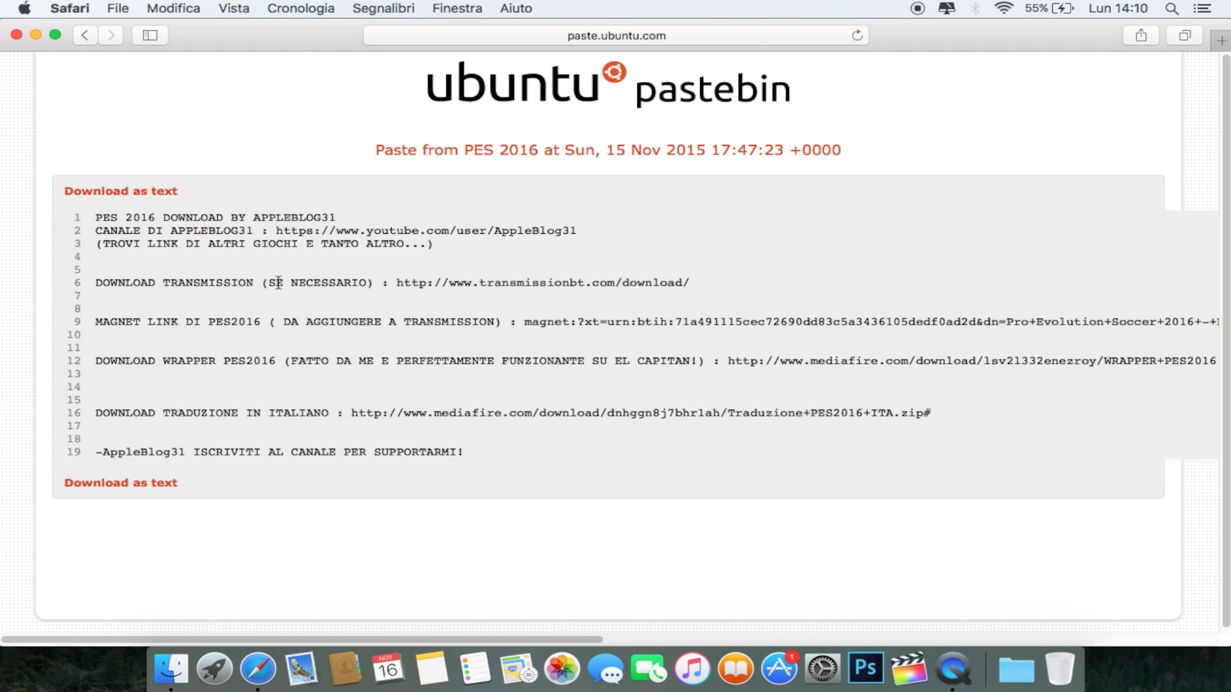
View the Transmission download page in a new tab using its link from the paste, and close that tab
{"action": "left_click_drag", "start_coordinate": [397, 285], "coordinate": [690, 285]}
{"action": "key", "text": "super+c"}
{"action": "key", "text": "super+t"}
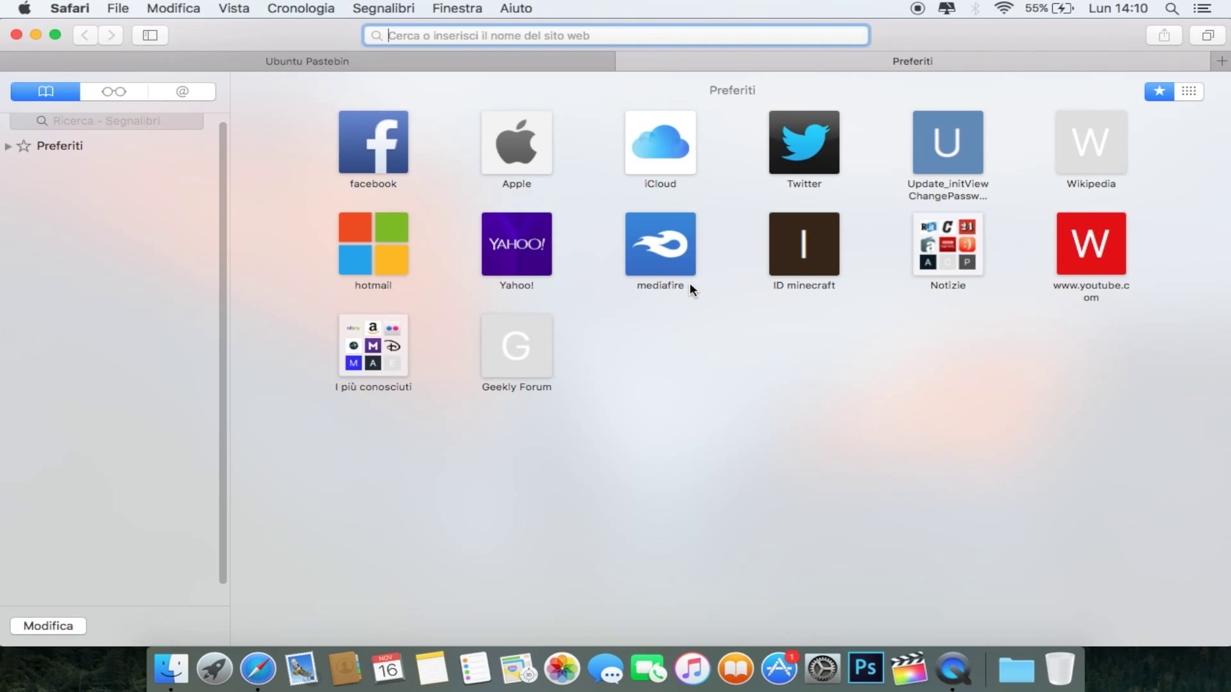
{"action": "key", "text": "super+v"}
{"action": "key", "text": "Return"}
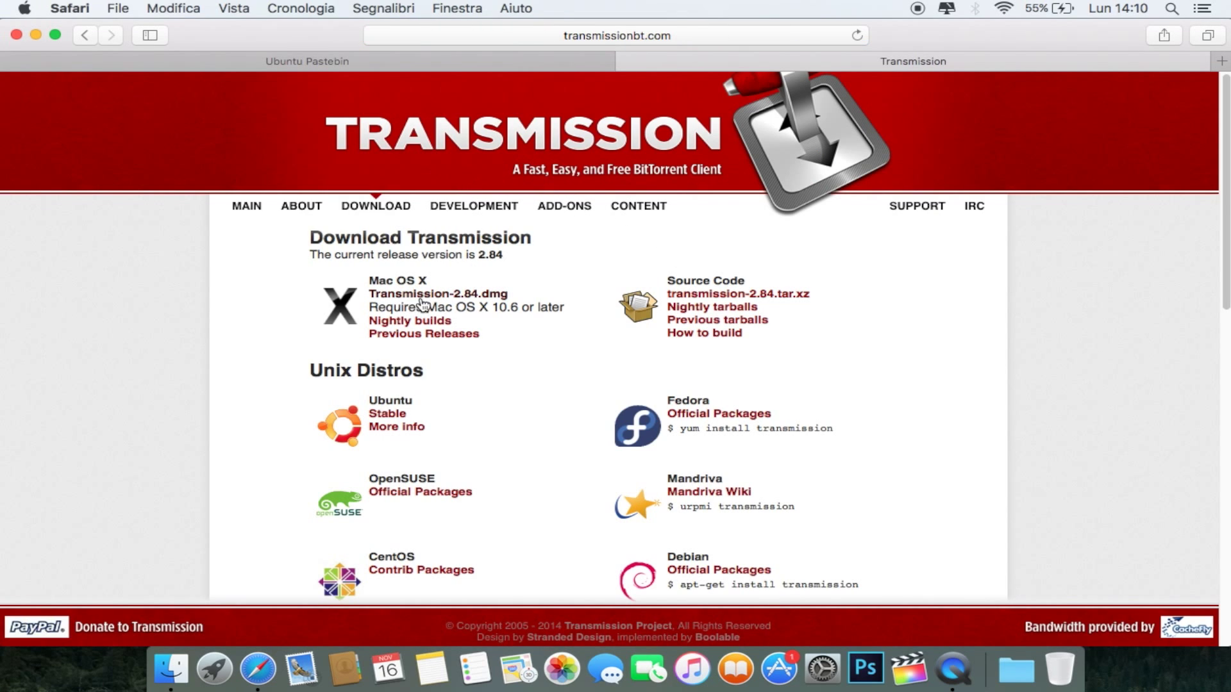
{"action": "mouse_move", "coordinate": [415, 299]}
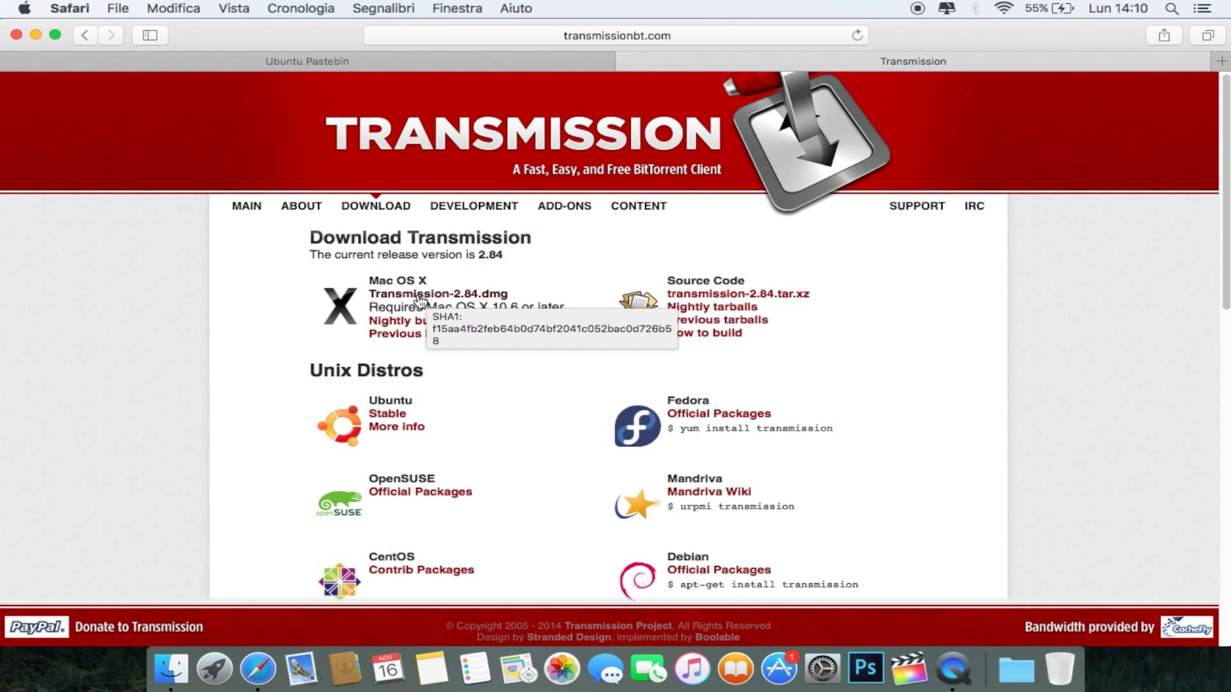
{"action": "left_click", "coordinate": [626, 60]}
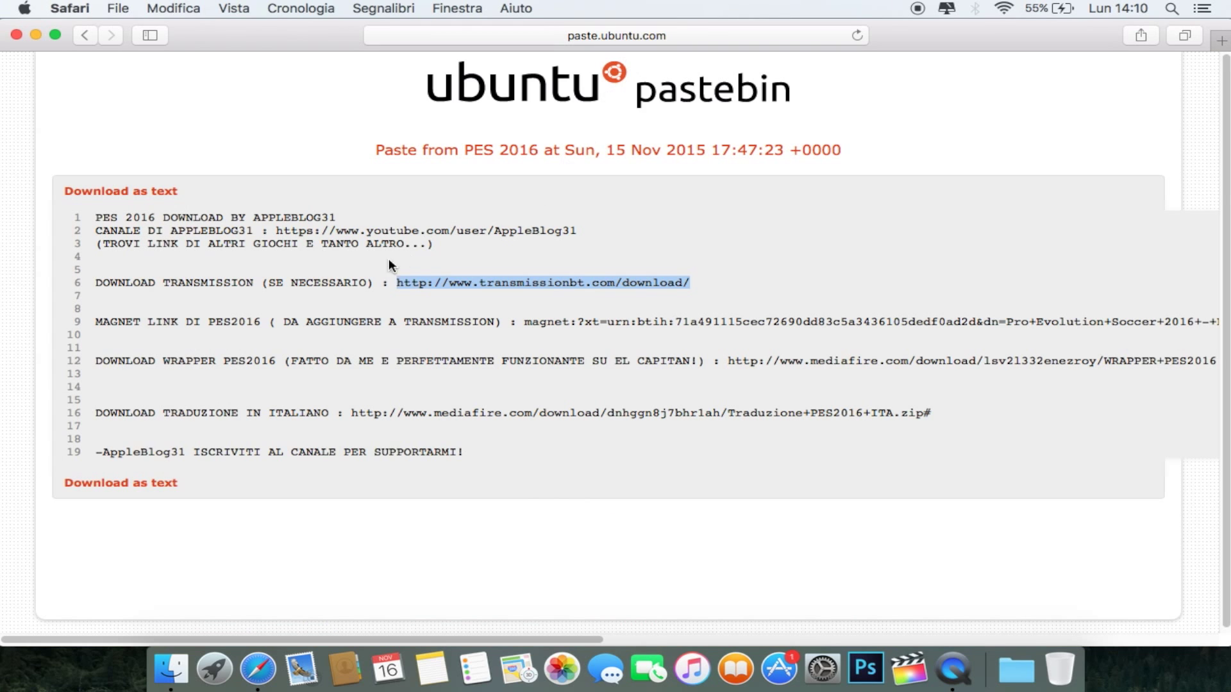
Copy the complete PES2016 magnet link from line 9 of the paste
{"action": "left_click", "coordinate": [250, 340]}
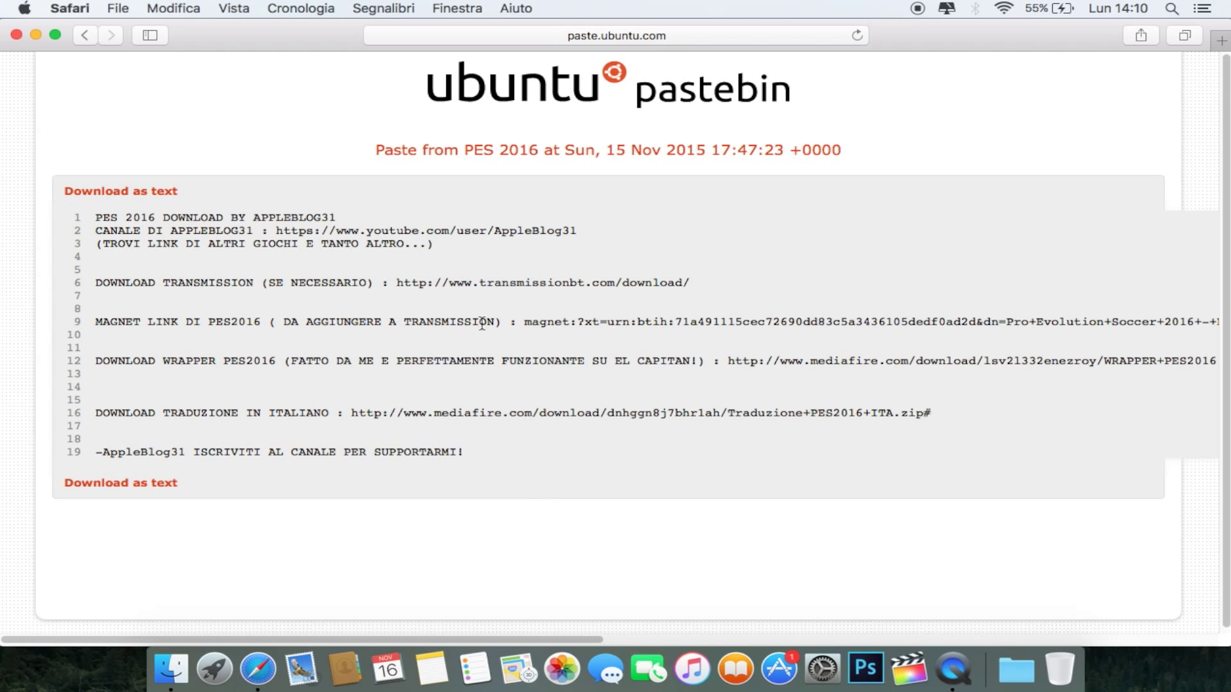
{"action": "left_click_drag", "start_coordinate": [521, 323], "coordinate": [1208, 319]}
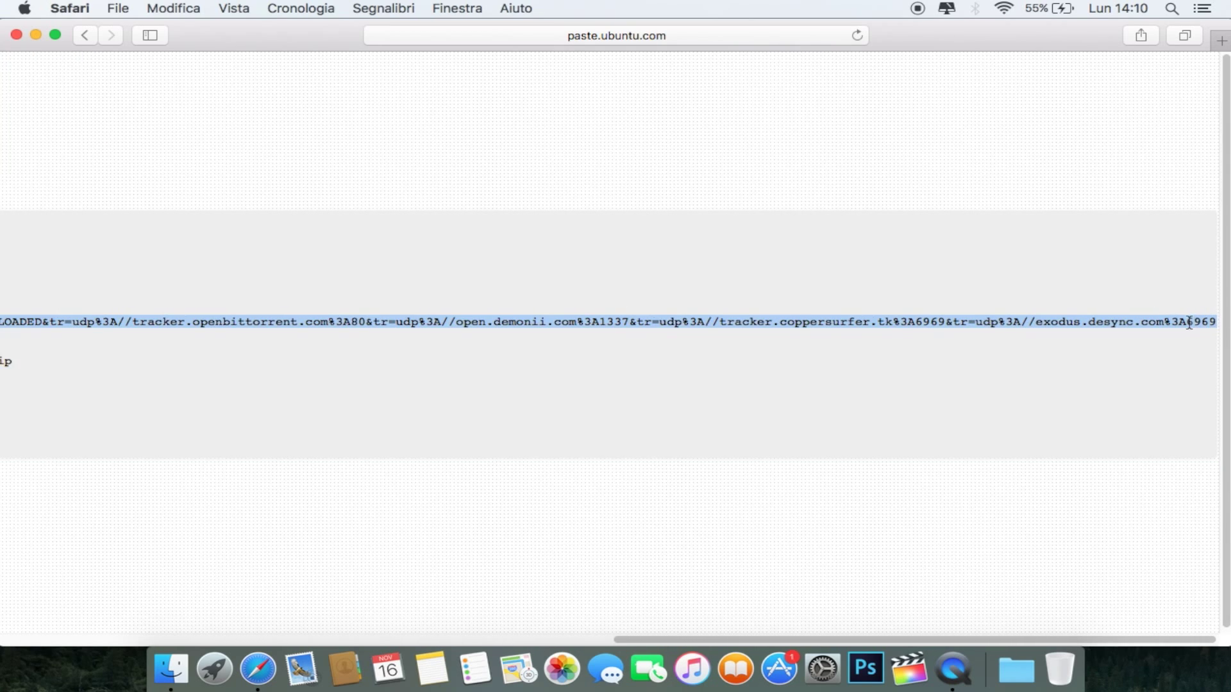
{"action": "right_click", "coordinate": [1189, 322]}
{"action": "left_click", "coordinate": [1182, 375]}
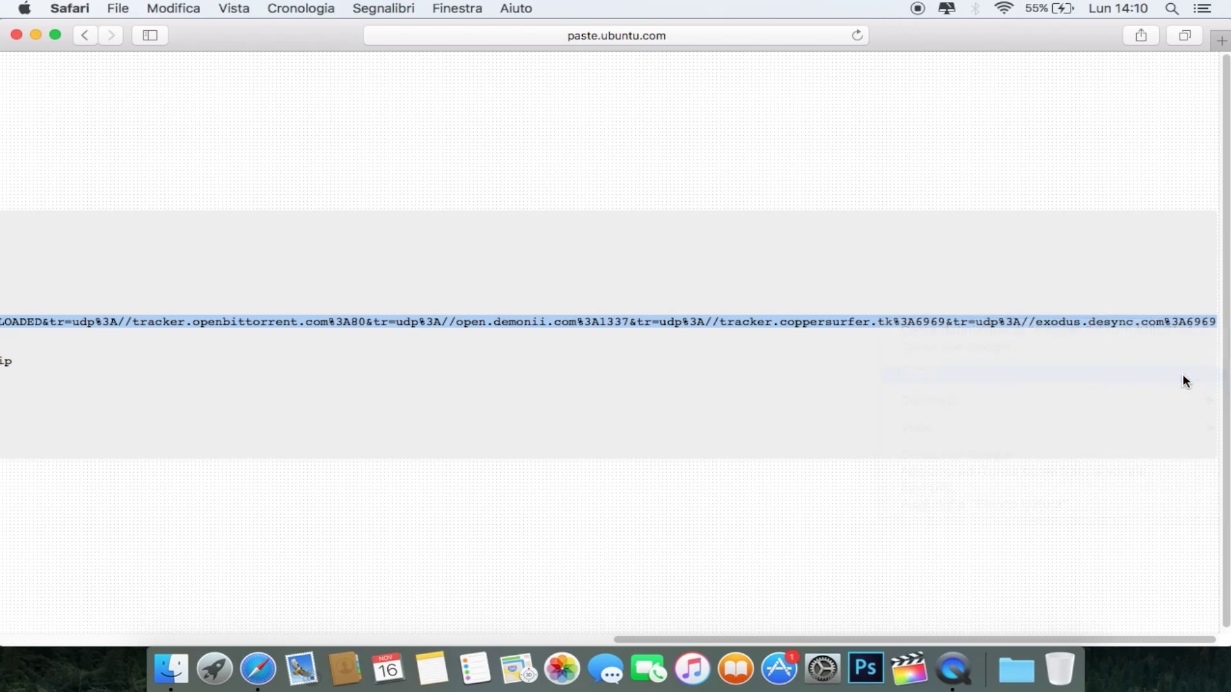
Minimize the browser window and launch Transmission
{"action": "left_click", "coordinate": [36, 36]}
{"action": "left_click", "coordinate": [194, 667]}
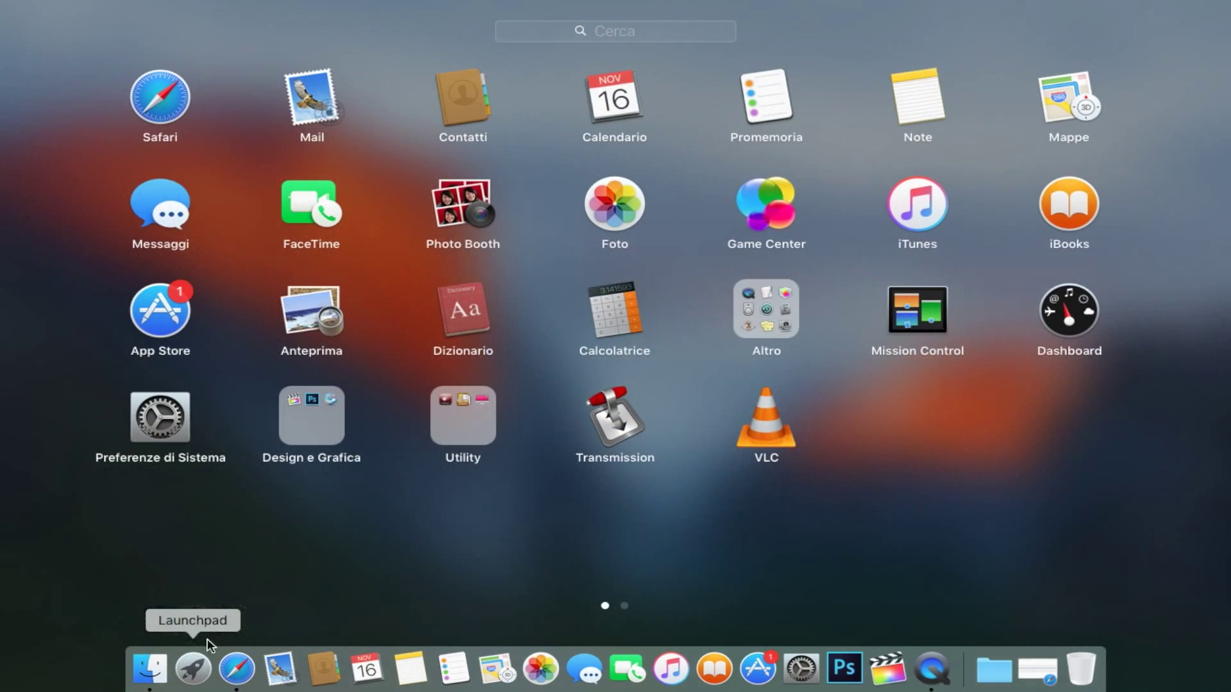
{"action": "left_click", "coordinate": [593, 407]}
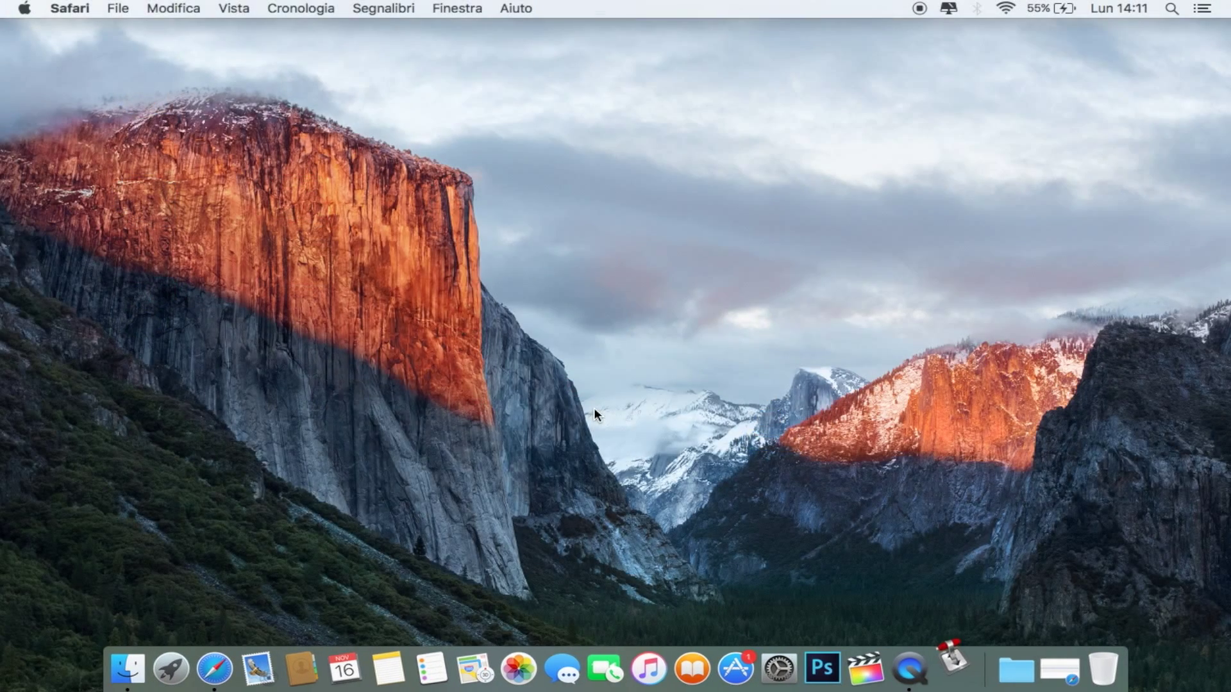
Open the copied magnet link as a torrent address and choose Scrivania as its download folder
{"action": "left_click", "coordinate": [180, 8]}
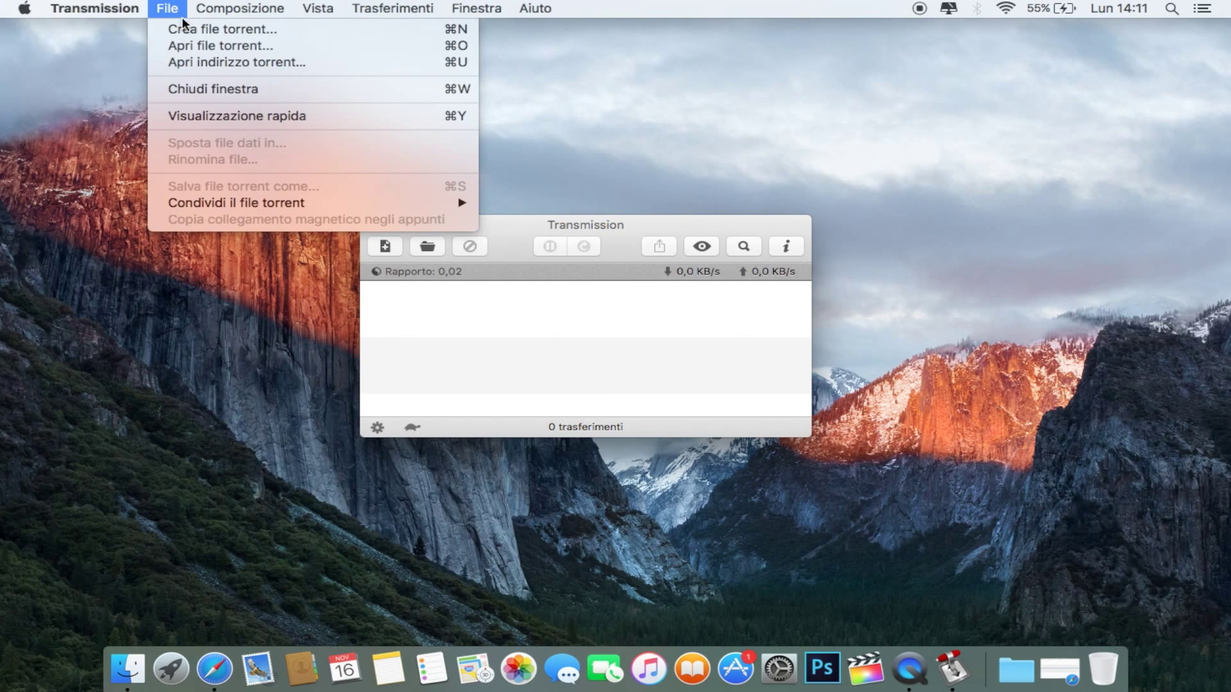
{"action": "left_click", "coordinate": [196, 61]}
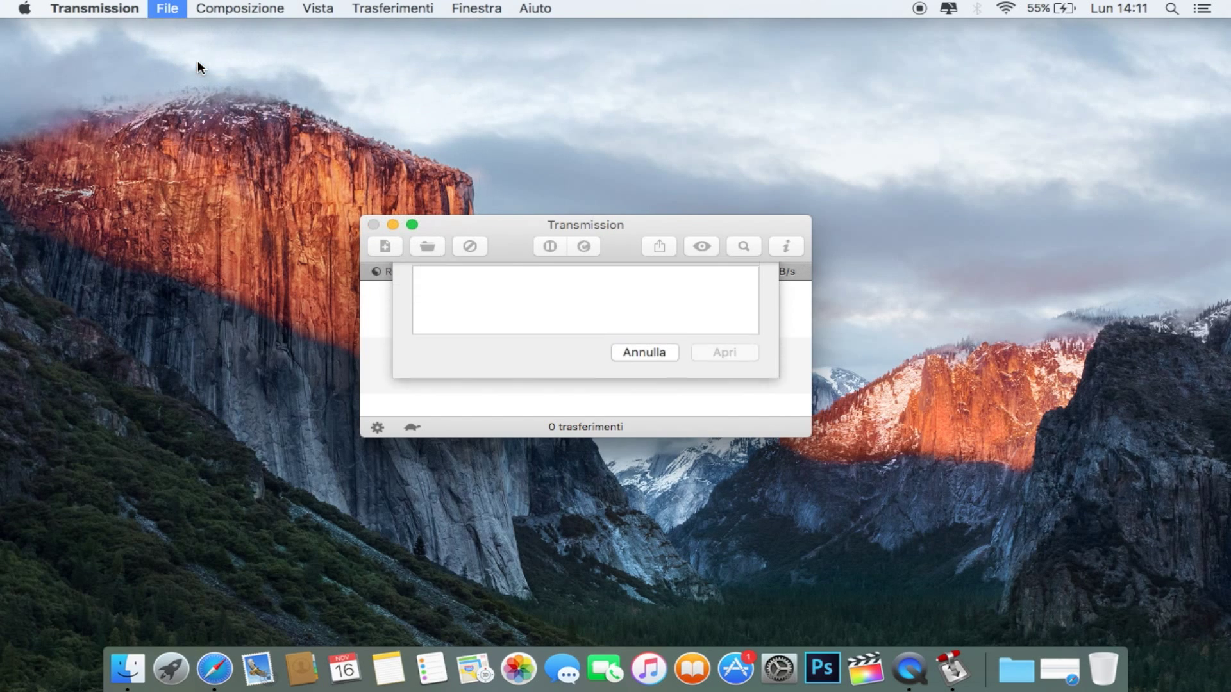
{"action": "right_click", "coordinate": [437, 322]}
{"action": "left_click", "coordinate": [484, 365]}
{"action": "left_click", "coordinate": [717, 393]}
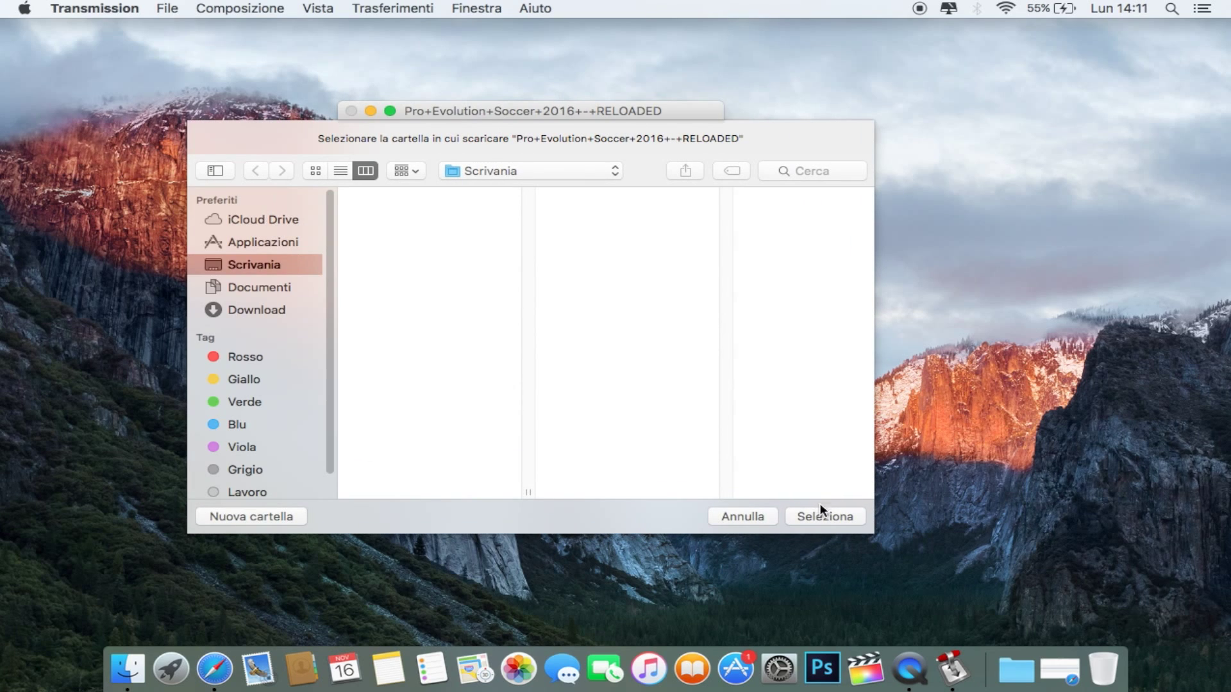
{"action": "left_click", "coordinate": [823, 516]}
{"action": "left_click", "coordinate": [667, 300]}
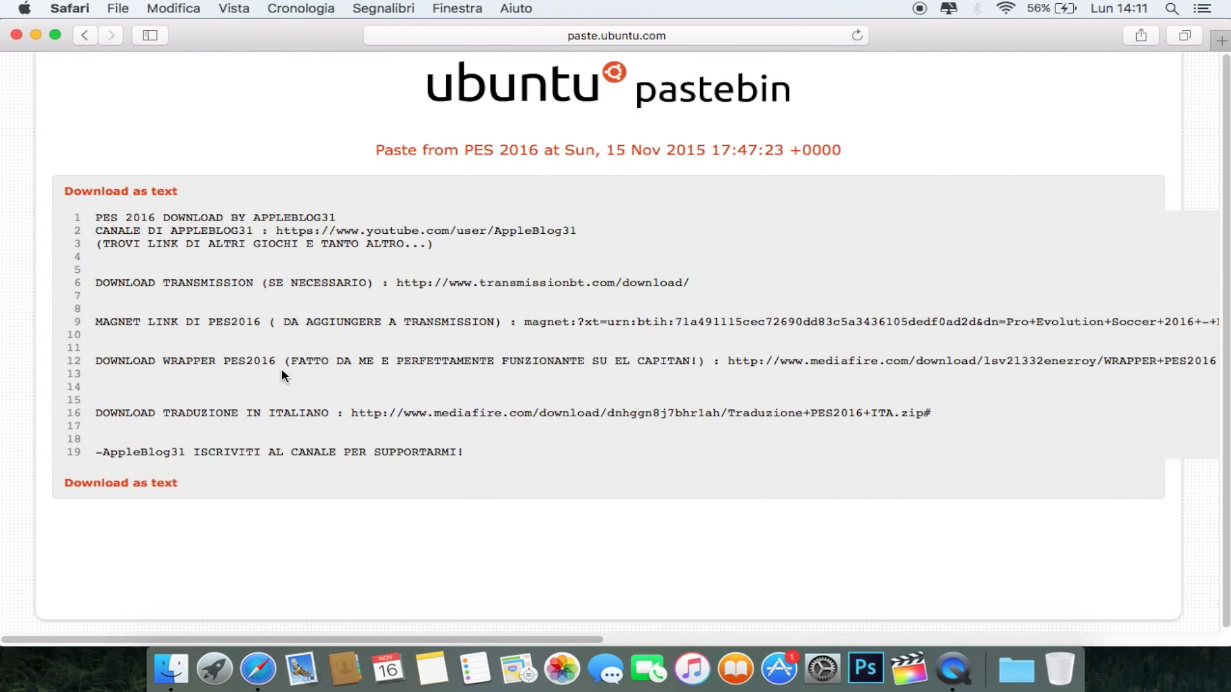
Copy the WRAPPER+PES2016.zip MediaFire link from line 12 of the paste in Safari
{"action": "left_click_drag", "start_coordinate": [294, 362], "coordinate": [1222, 362]}
{"action": "left_click", "coordinate": [710, 362]}
{"action": "right_click", "coordinate": [1151, 364]}
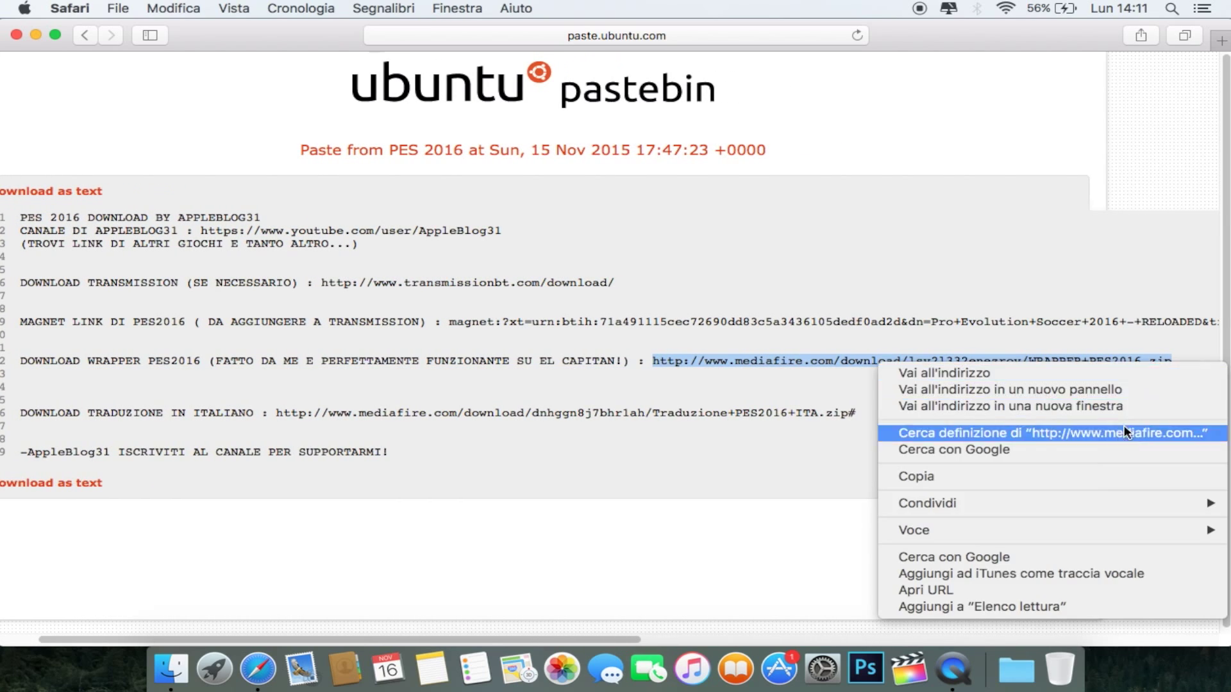
{"action": "left_click", "coordinate": [1104, 473]}
Load the copied wrapper link in a new tab to view its MediaFire download page, and close the tab
{"action": "key", "text": "super+t"}
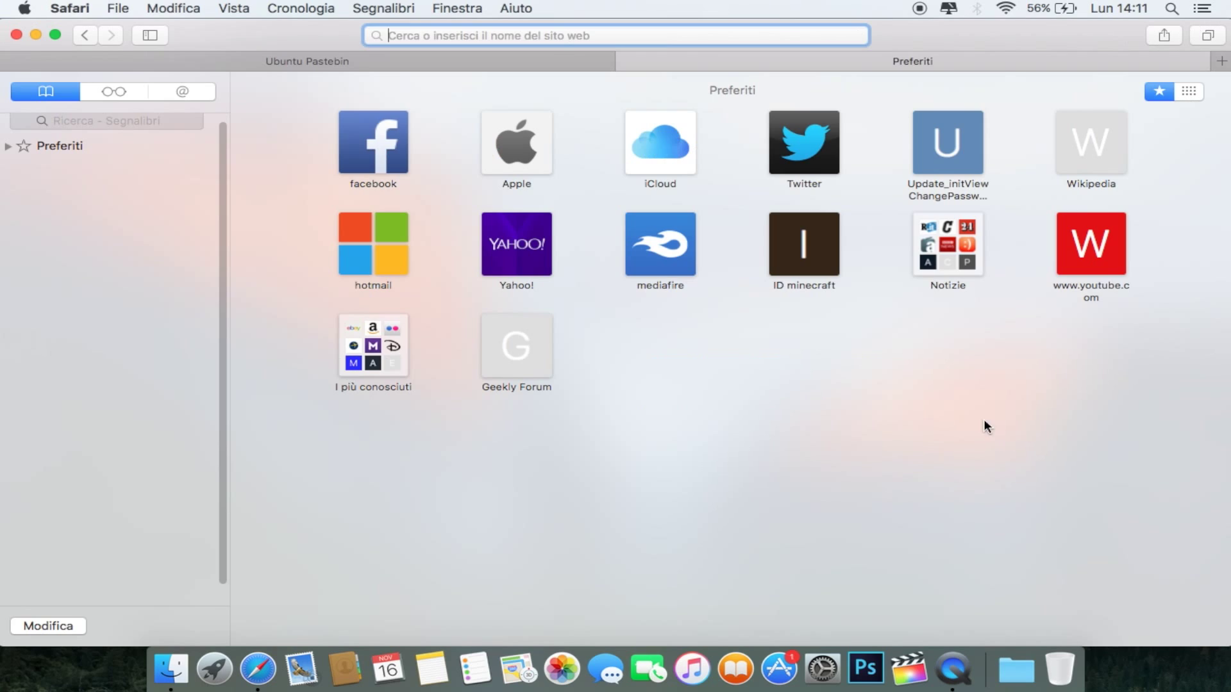
{"action": "right_click", "coordinate": [628, 37]}
{"action": "left_click", "coordinate": [668, 81]}
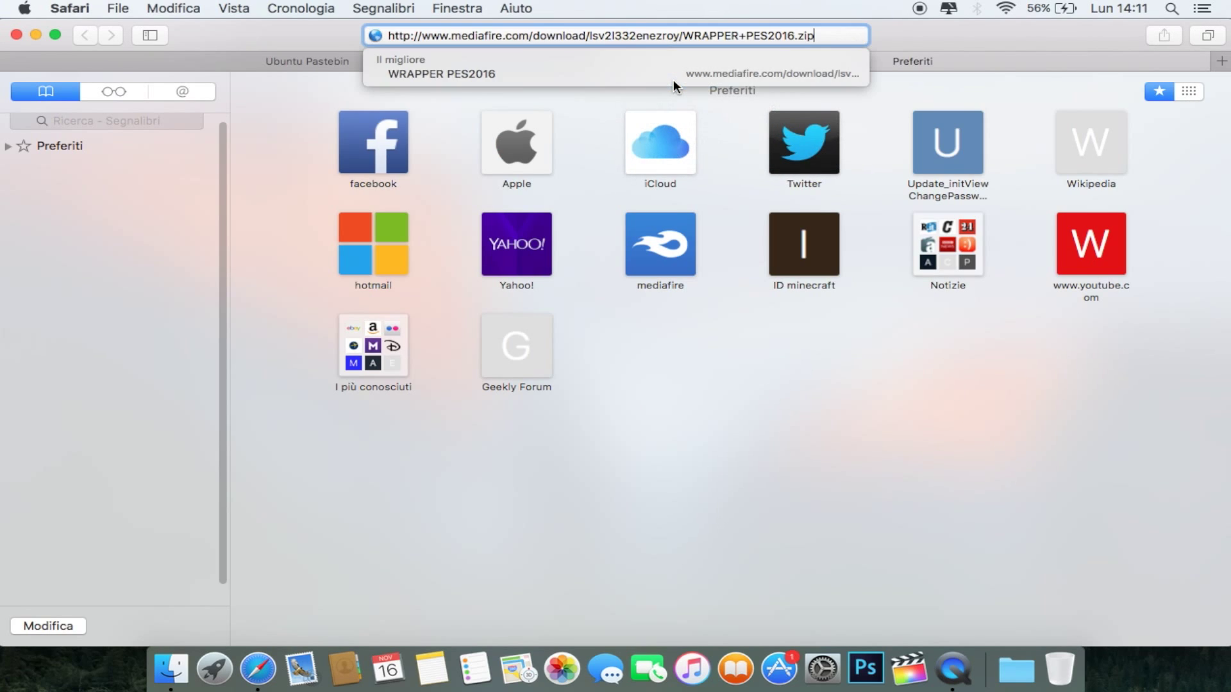
{"action": "key", "text": "Return"}
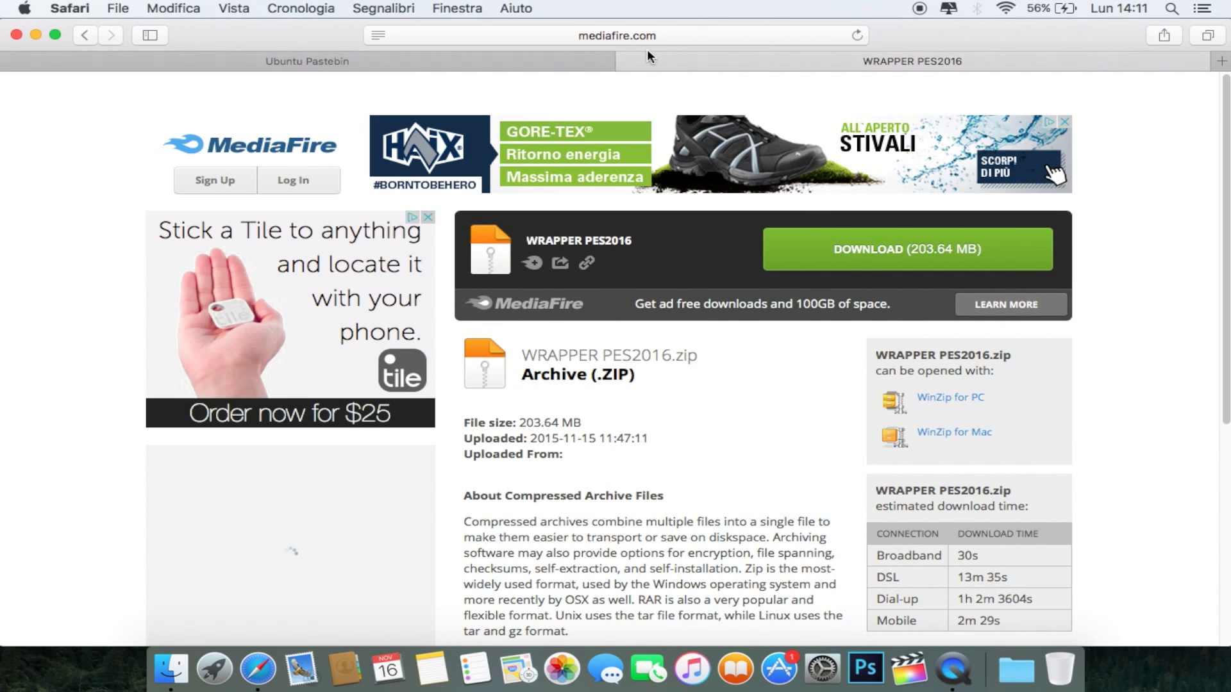
{"action": "left_click", "coordinate": [625, 61]}
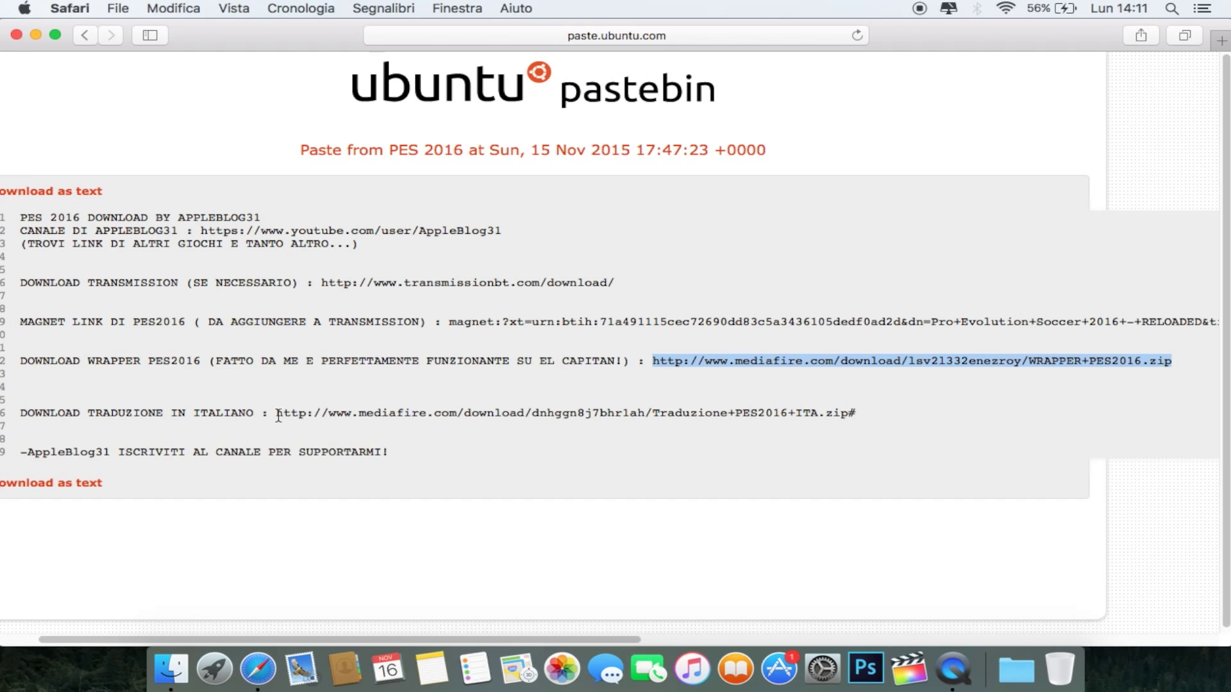
View the Italian translation's MediaFire page in a new tab using its link from line 16, and close the tab and browser window
{"action": "left_click_drag", "start_coordinate": [276, 416], "coordinate": [861, 411]}
{"action": "key", "text": "super+c"}
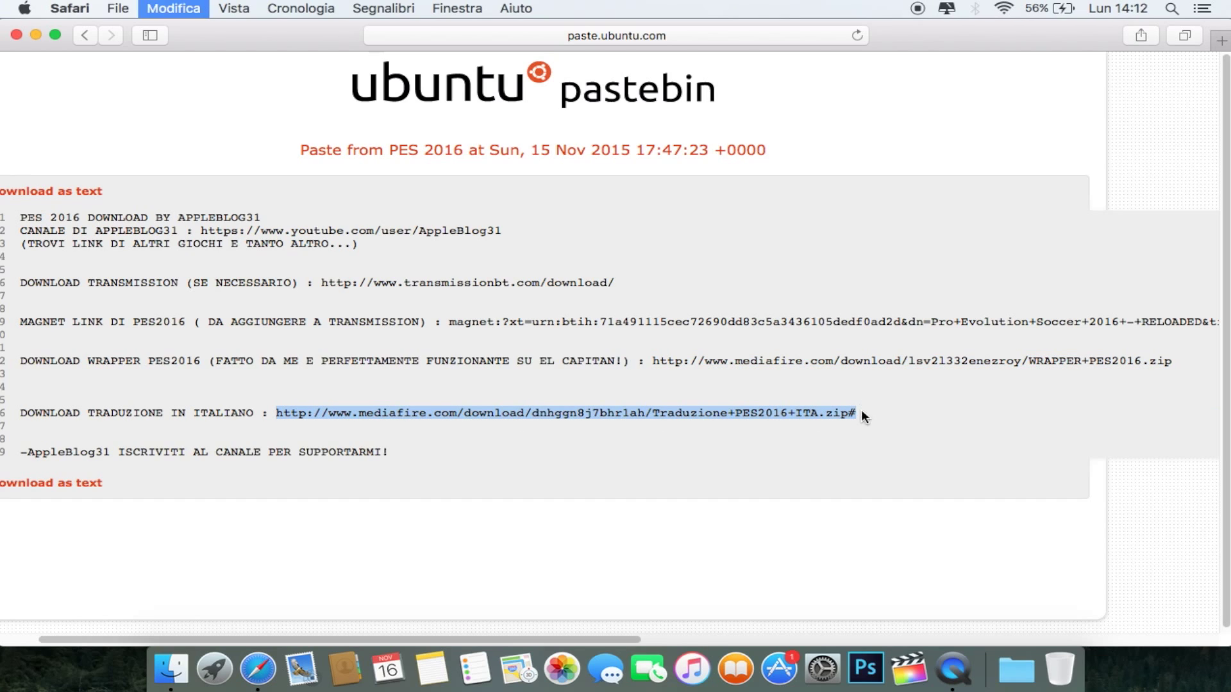
{"action": "key", "text": "super+t"}
{"action": "key", "text": "super+v"}
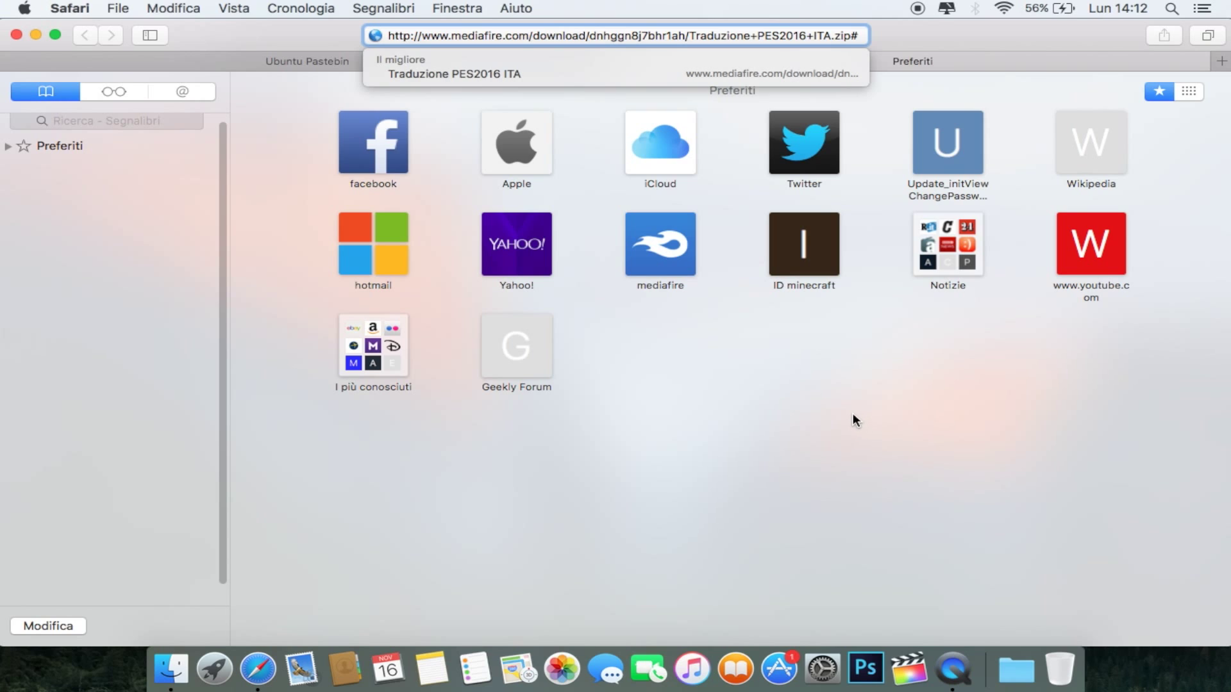
{"action": "key", "text": "Return"}
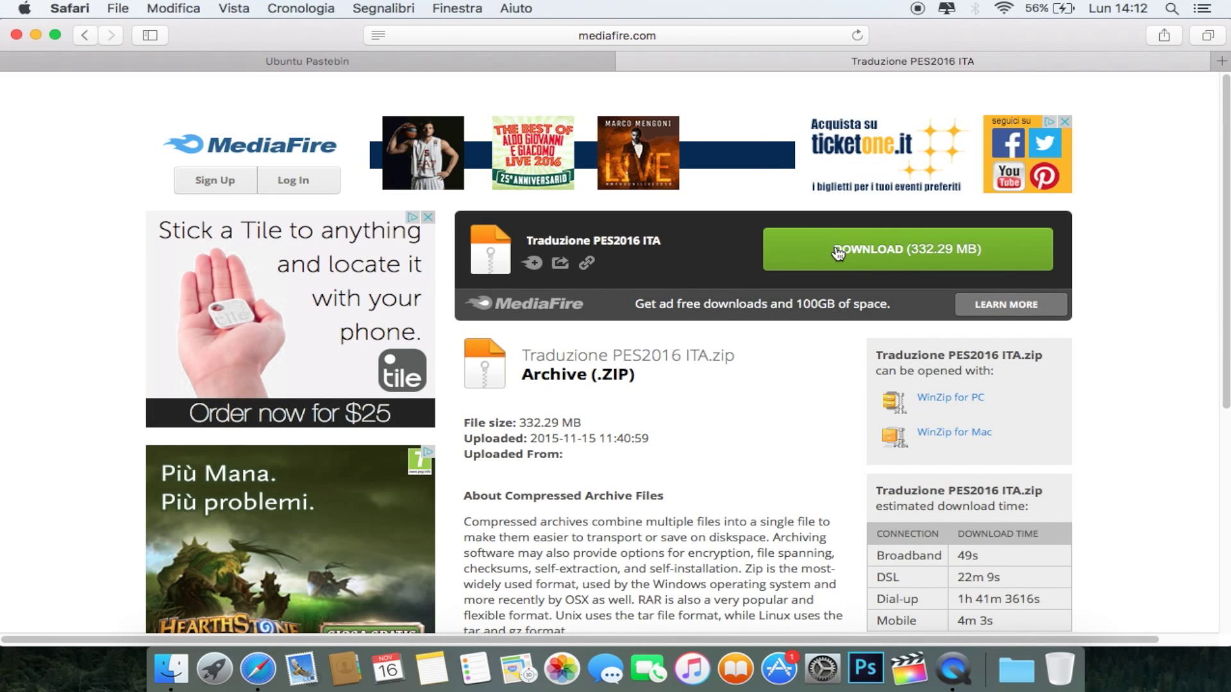
{"action": "left_click", "coordinate": [625, 59]}
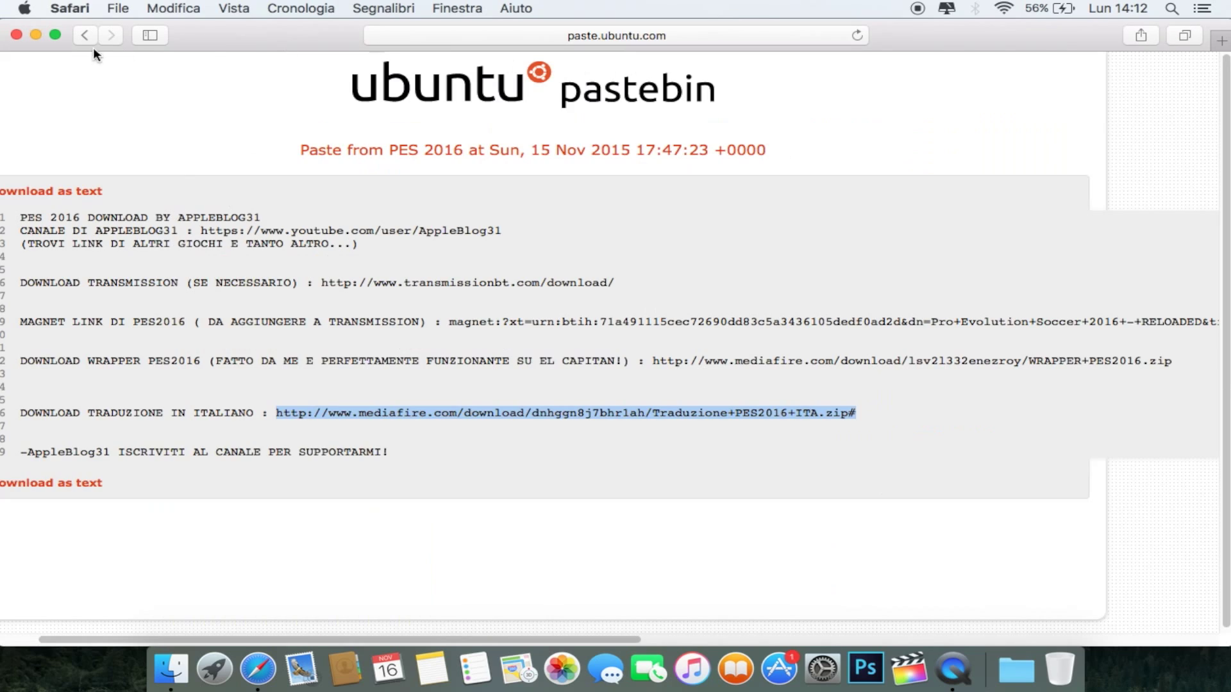
{"action": "left_click", "coordinate": [16, 35]}
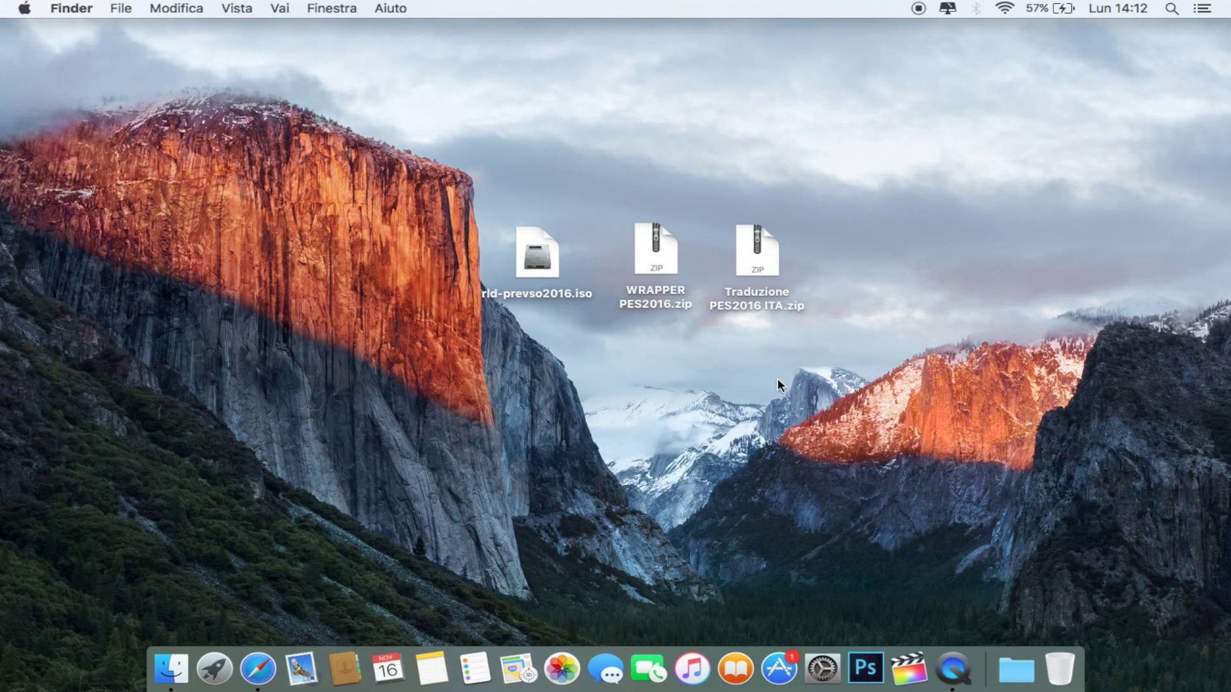
Extract WRAPPER PES2016.zip on the desktop, move the archive to the trash and put the PES 2016 app in its place
{"action": "double_click", "coordinate": [660, 256]}
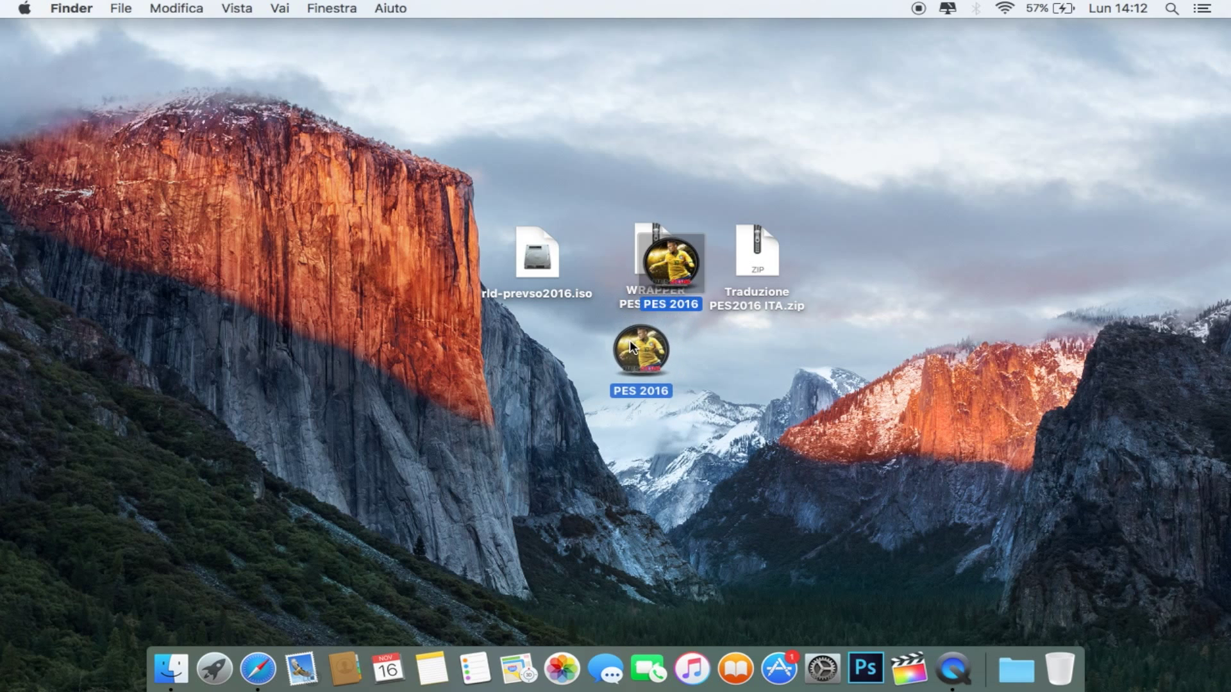
{"action": "left_click_drag", "start_coordinate": [642, 248], "coordinate": [1079, 659]}
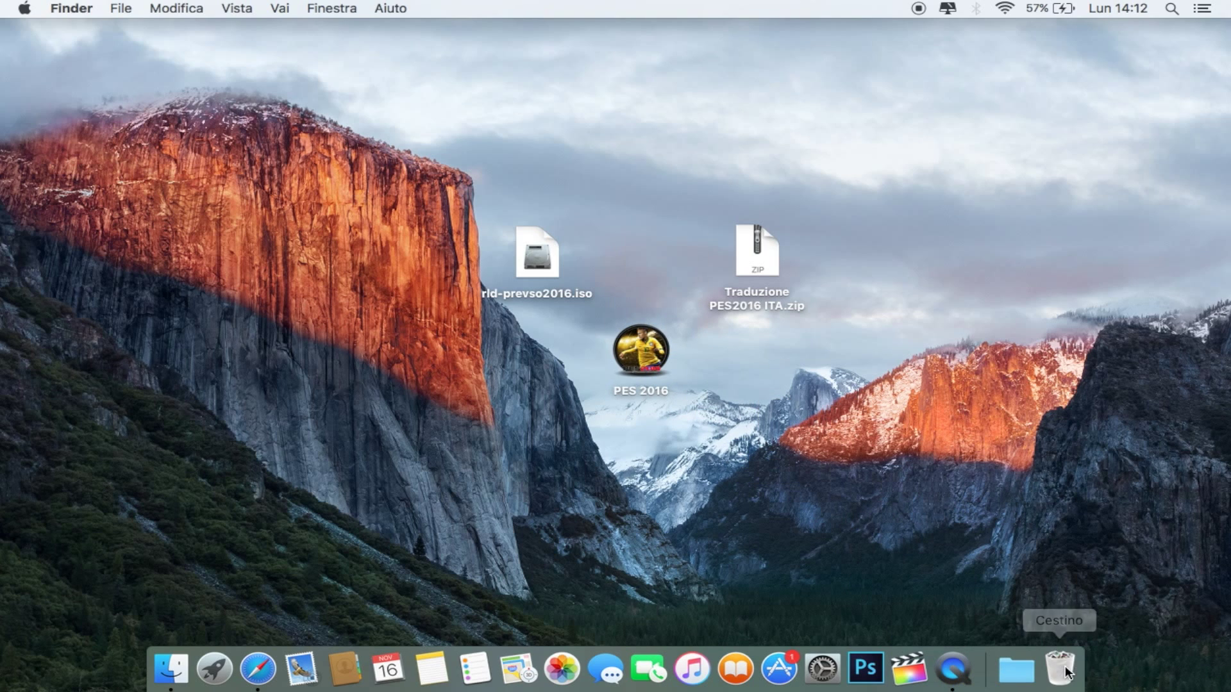
{"action": "left_click_drag", "start_coordinate": [646, 346], "coordinate": [643, 253]}
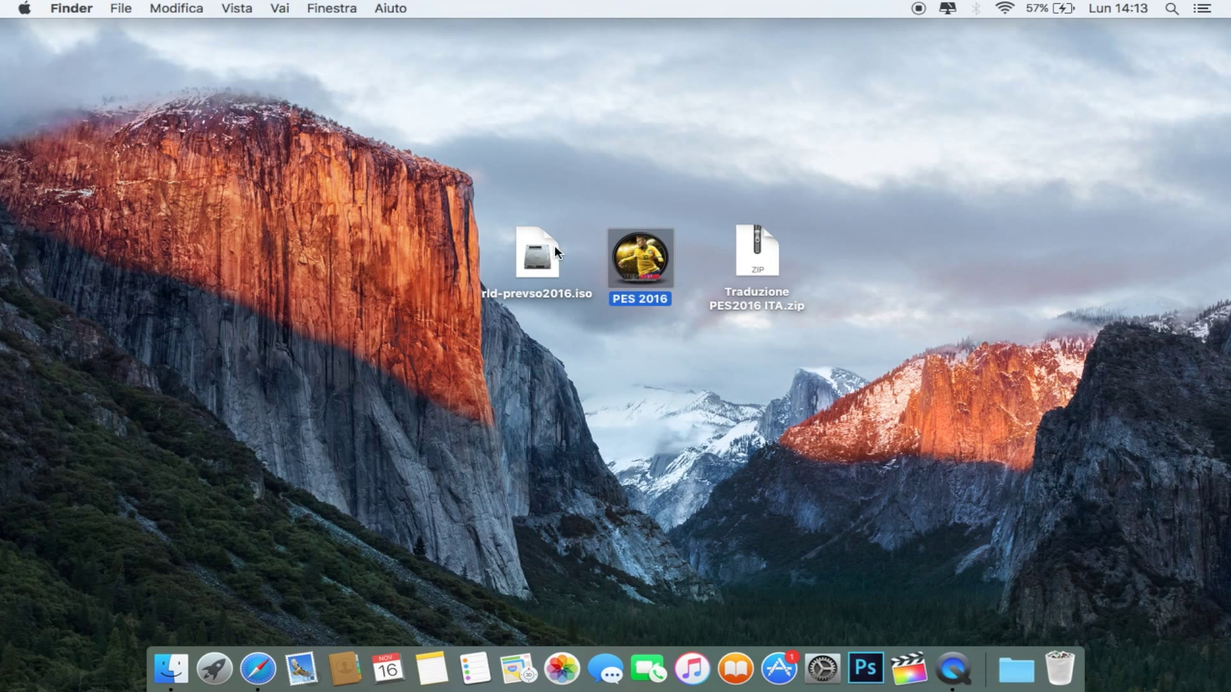
Mount the rld-prevso2016.iso disk image and close its contents window
{"action": "left_click", "coordinate": [546, 255]}
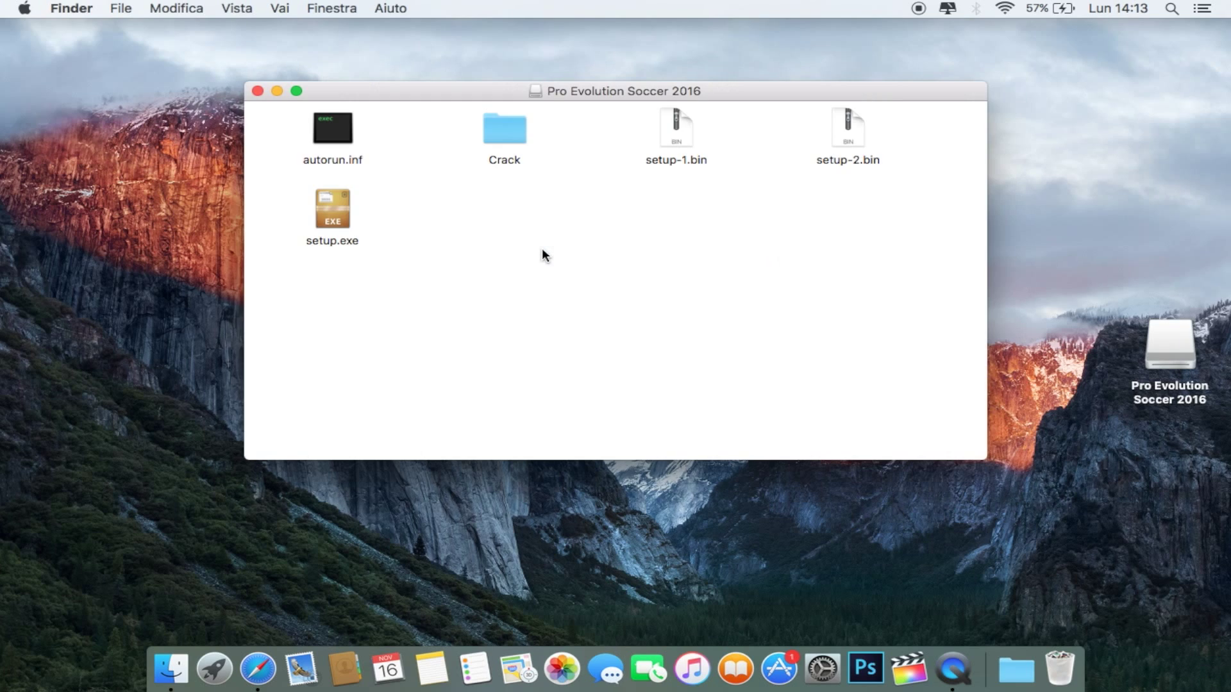
{"action": "left_click", "coordinate": [257, 91]}
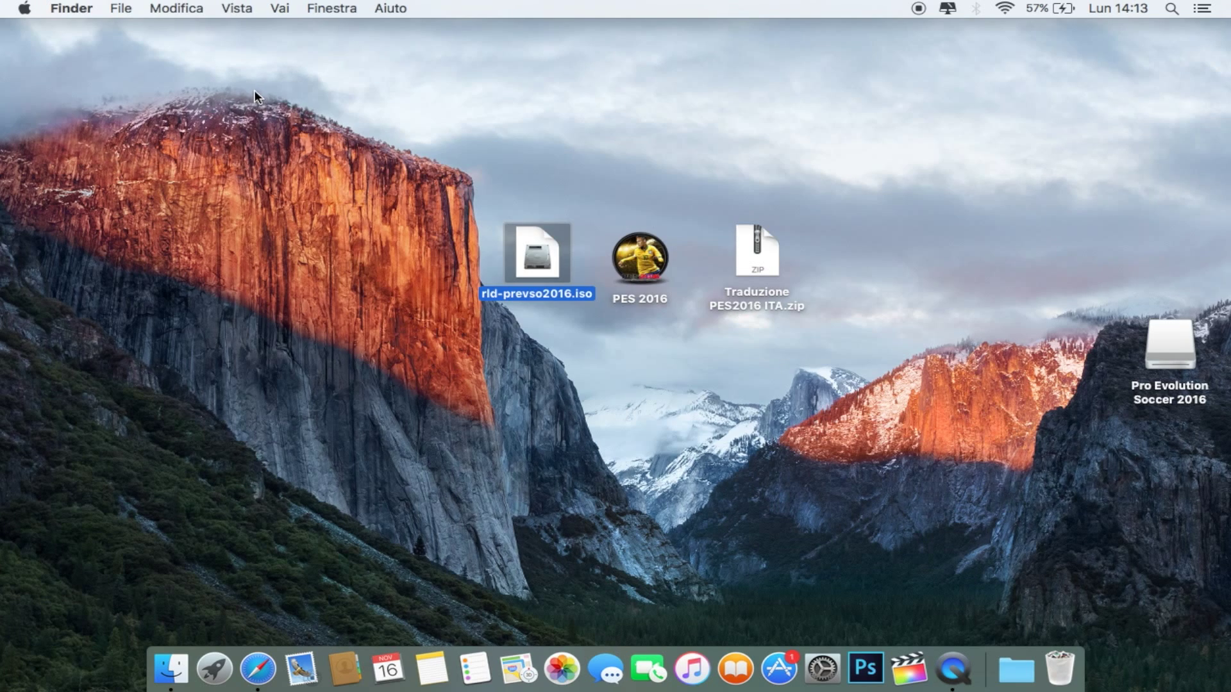
Launch the PES 2016 wrapper and choose setup.exe from the Pro Evolution Soccer 2016 disk as the installer to run
{"action": "double_click", "coordinate": [635, 247]}
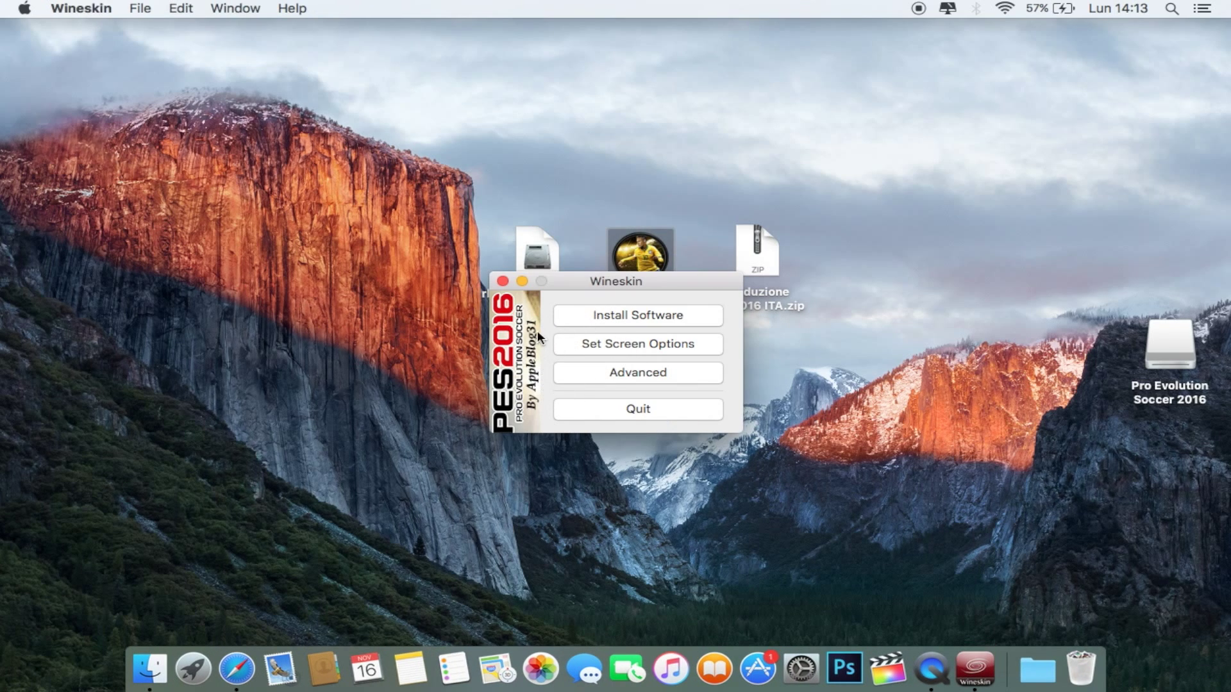
{"action": "left_click", "coordinate": [622, 316]}
{"action": "left_click", "coordinate": [481, 285]}
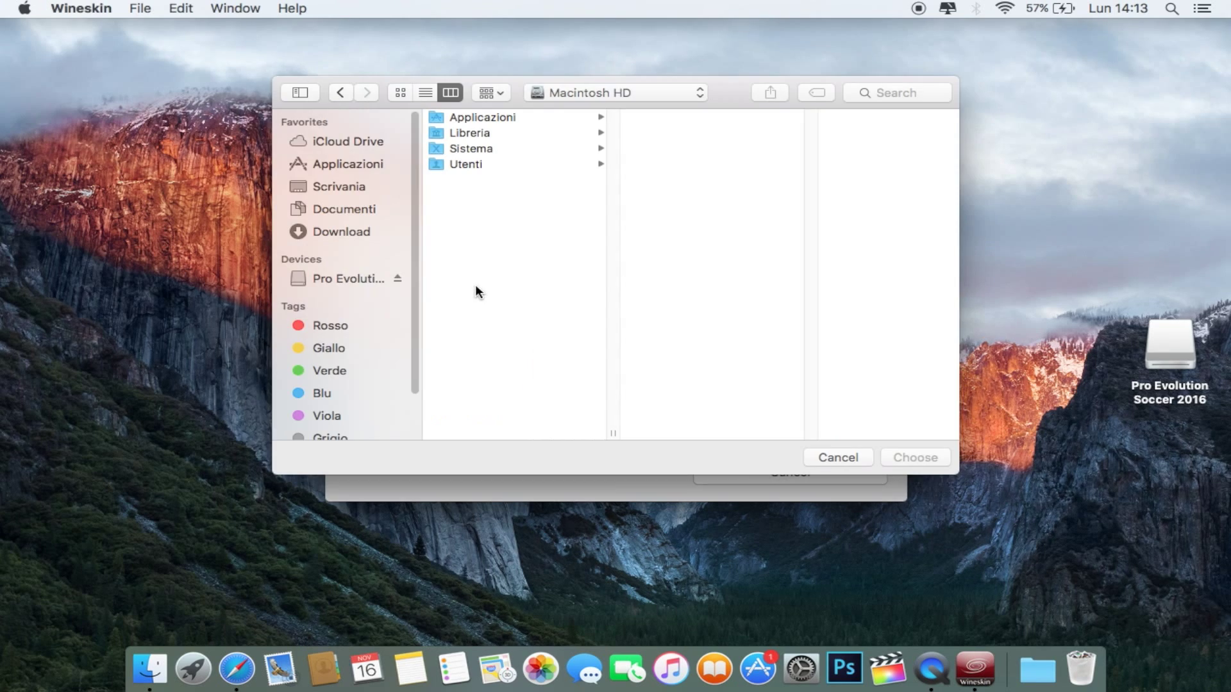
{"action": "left_click", "coordinate": [321, 280]}
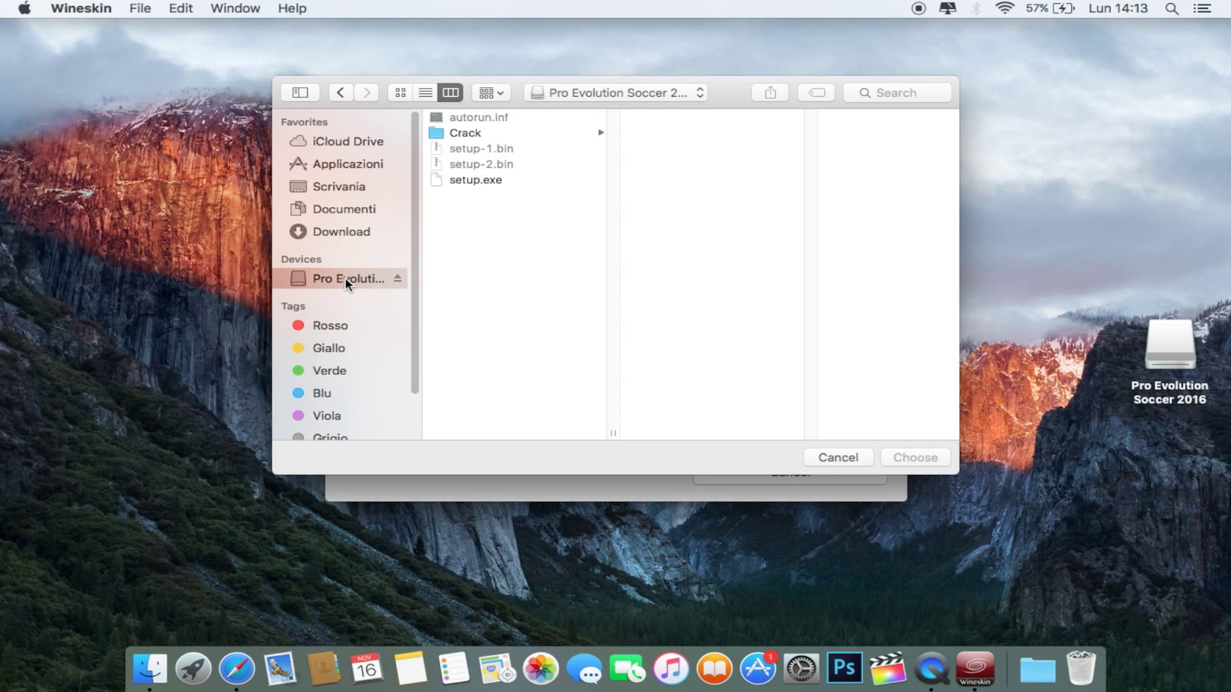
{"action": "left_click", "coordinate": [475, 179]}
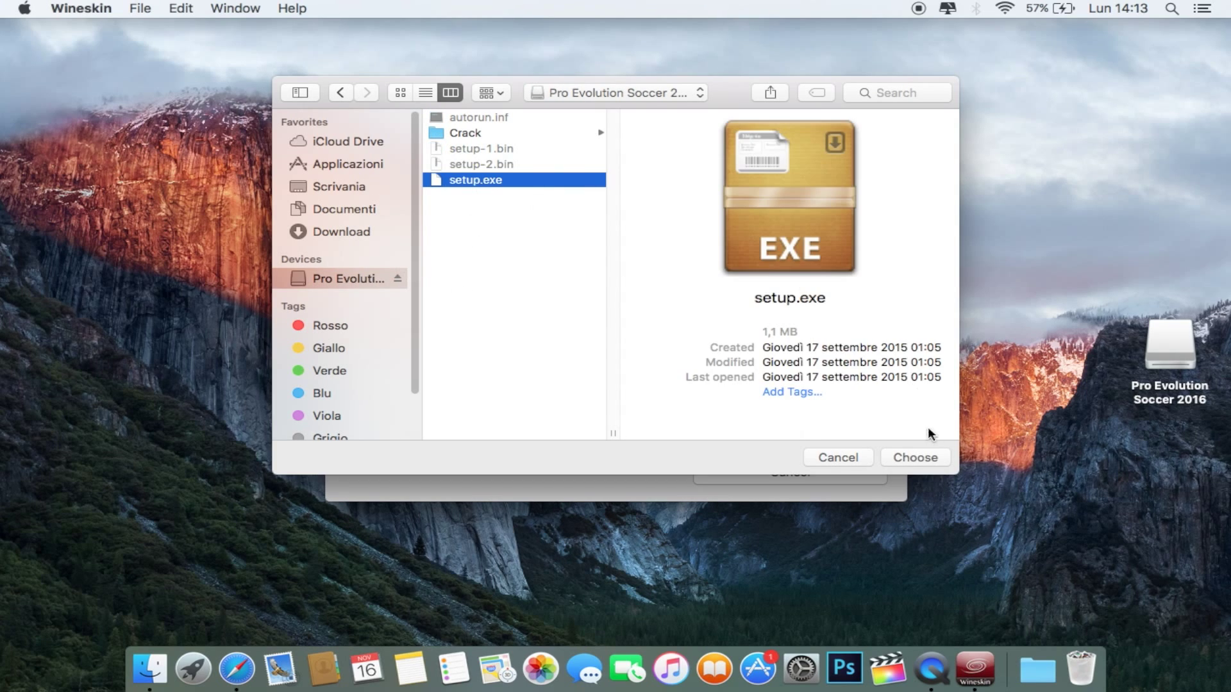
{"action": "left_click", "coordinate": [929, 459]}
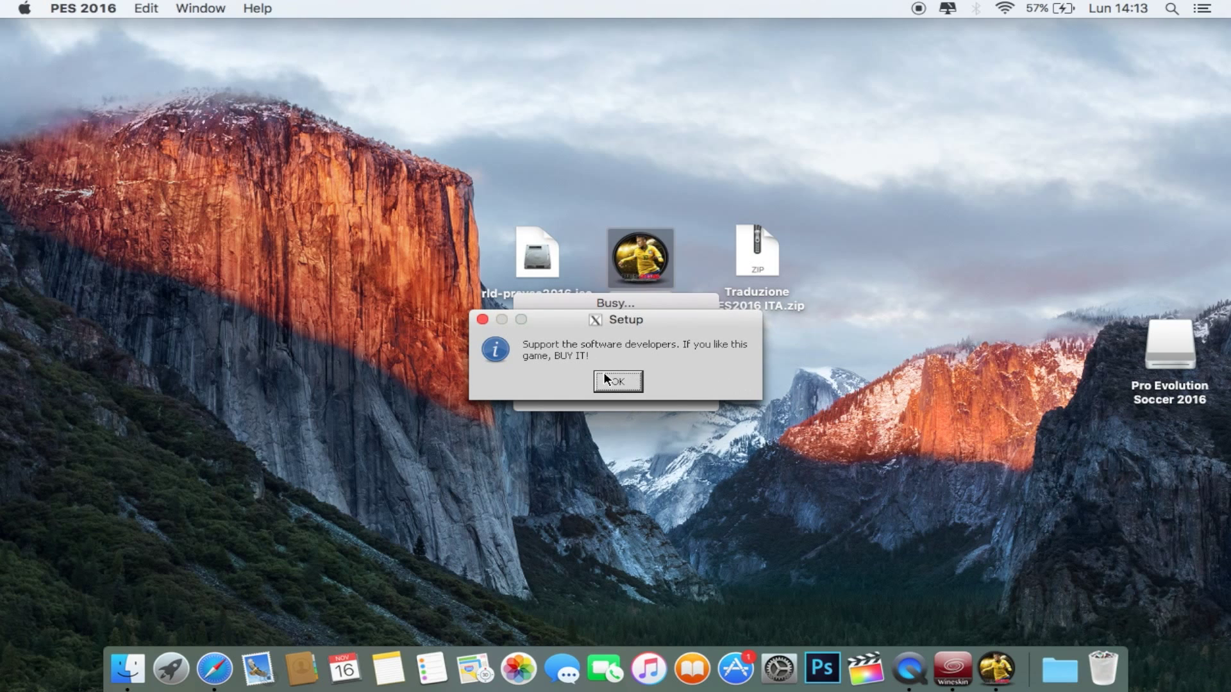
Mute the setup music and install the game to the default folder without creating desktop or start menu icons
{"action": "left_click", "coordinate": [617, 381]}
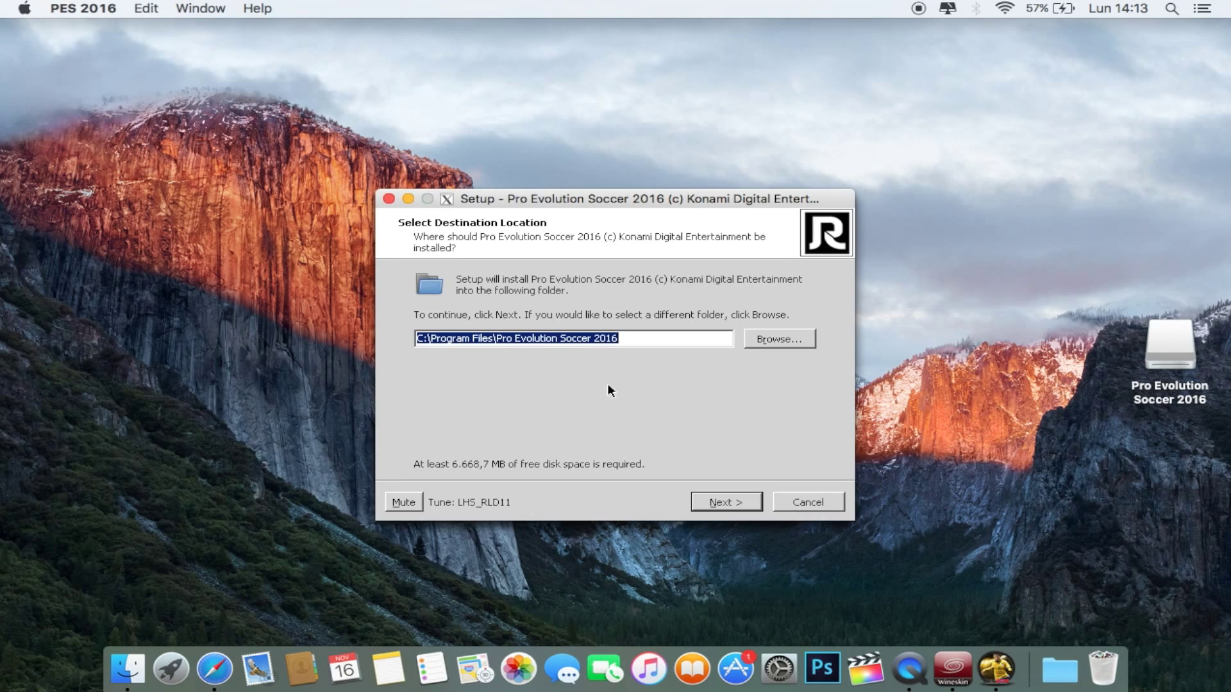
{"action": "left_click", "coordinate": [396, 502]}
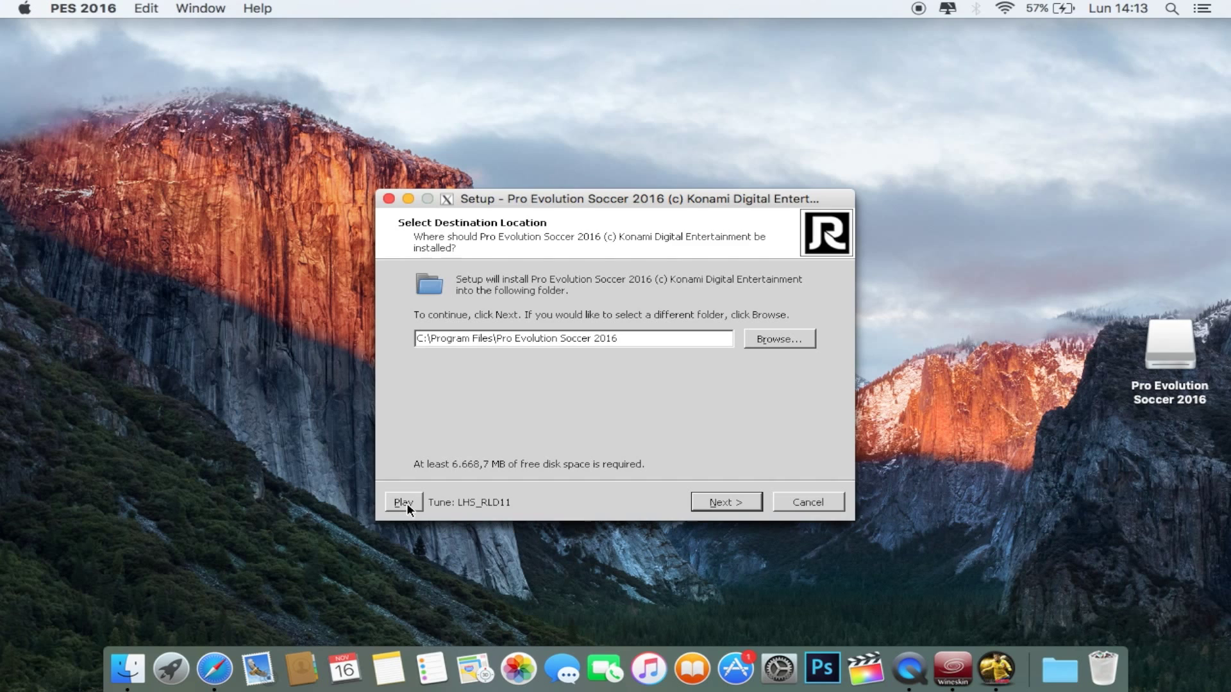
{"action": "left_click", "coordinate": [726, 503]}
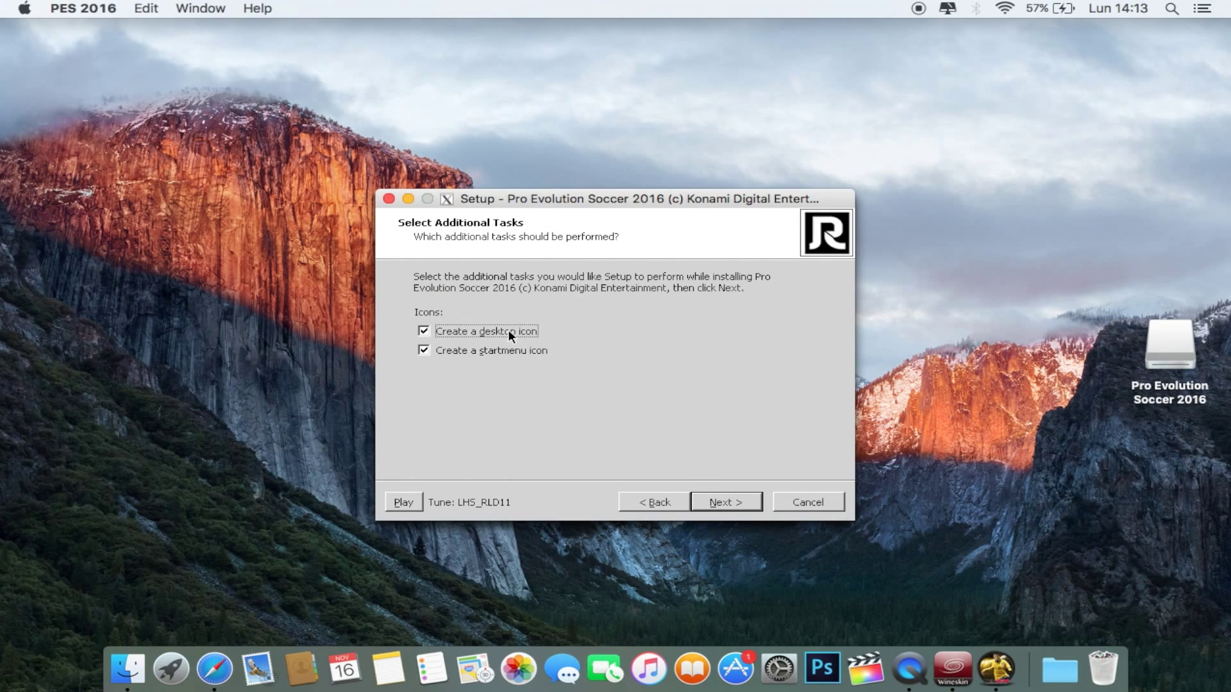
{"action": "left_click", "coordinate": [508, 332]}
{"action": "left_click", "coordinate": [510, 350]}
{"action": "left_click", "coordinate": [716, 502]}
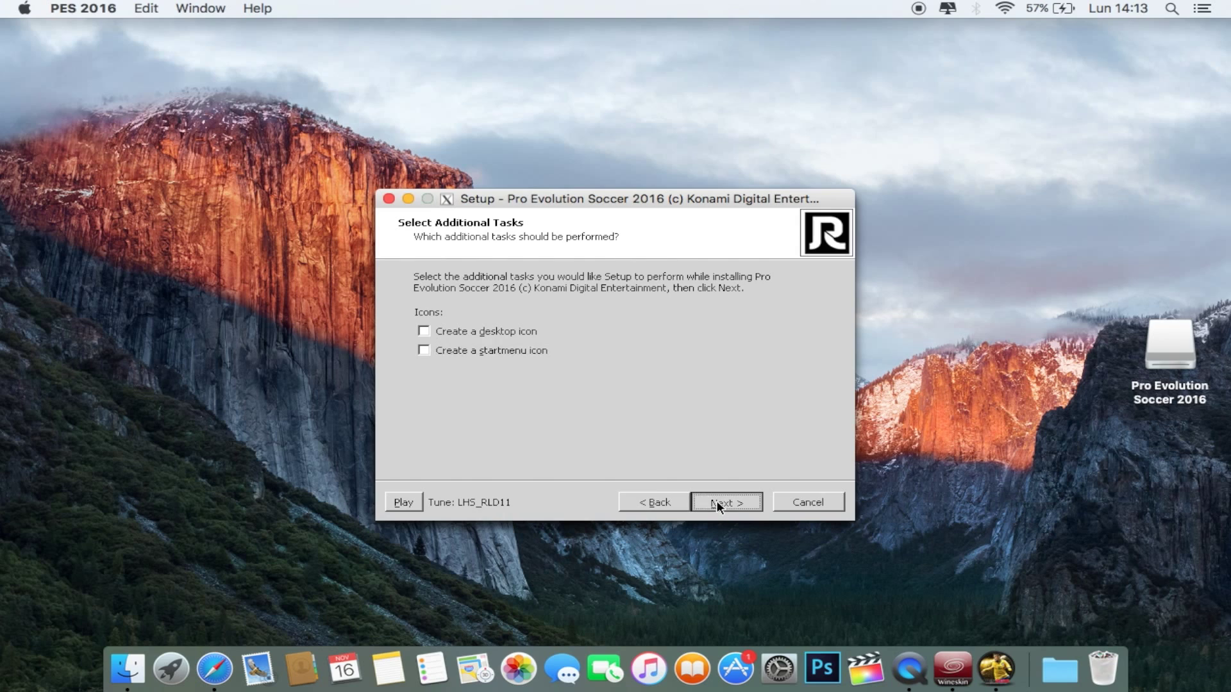
{"action": "left_click", "coordinate": [723, 502]}
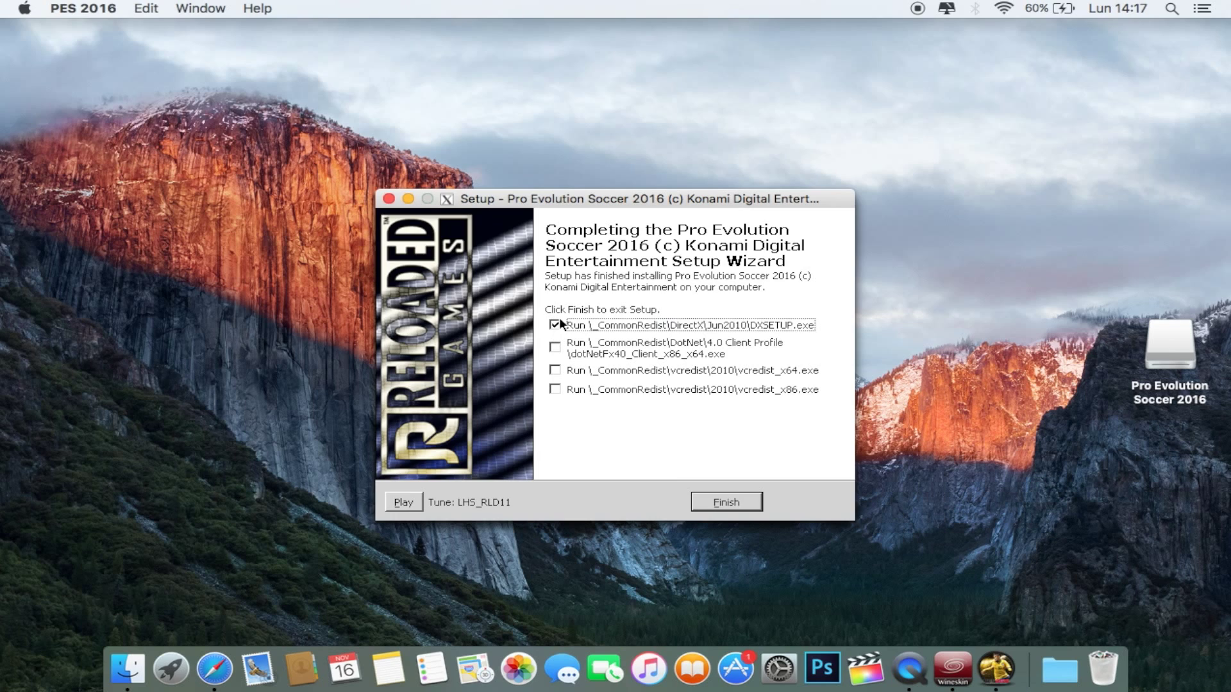
Finish the game setup with DXSETUP.exe set to run, and install DirectX after accepting its licence agreement
{"action": "left_click", "coordinate": [732, 501]}
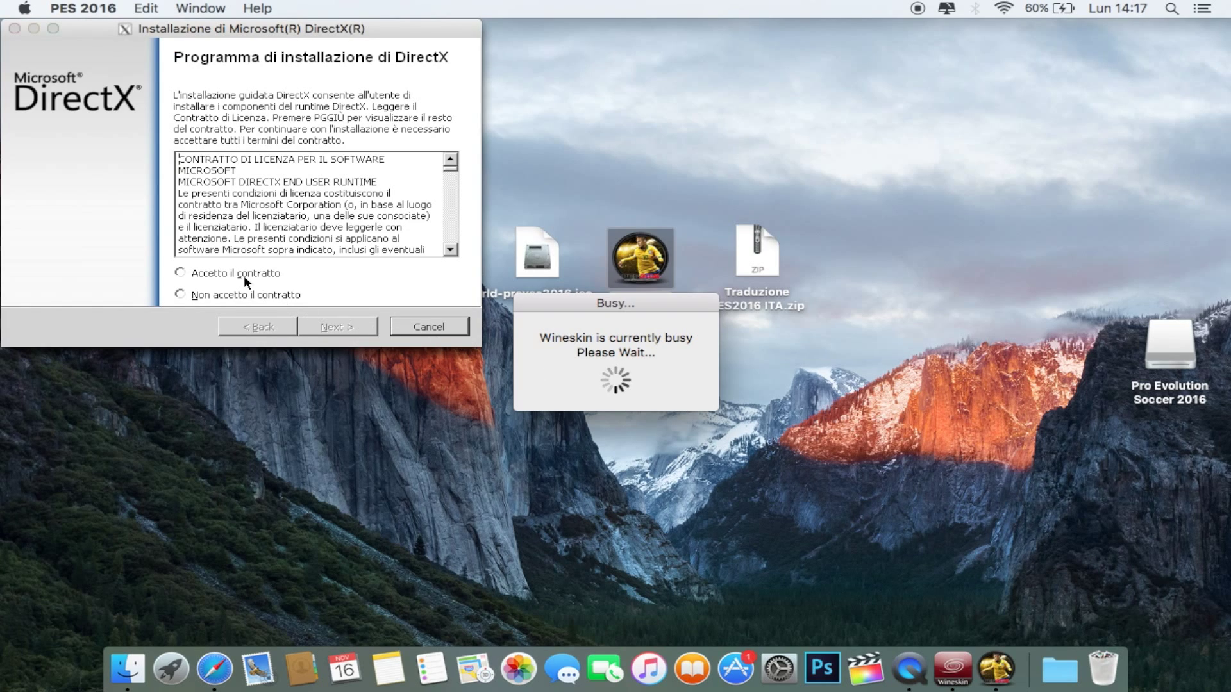
{"action": "left_click", "coordinate": [196, 272]}
{"action": "left_click", "coordinate": [322, 325]}
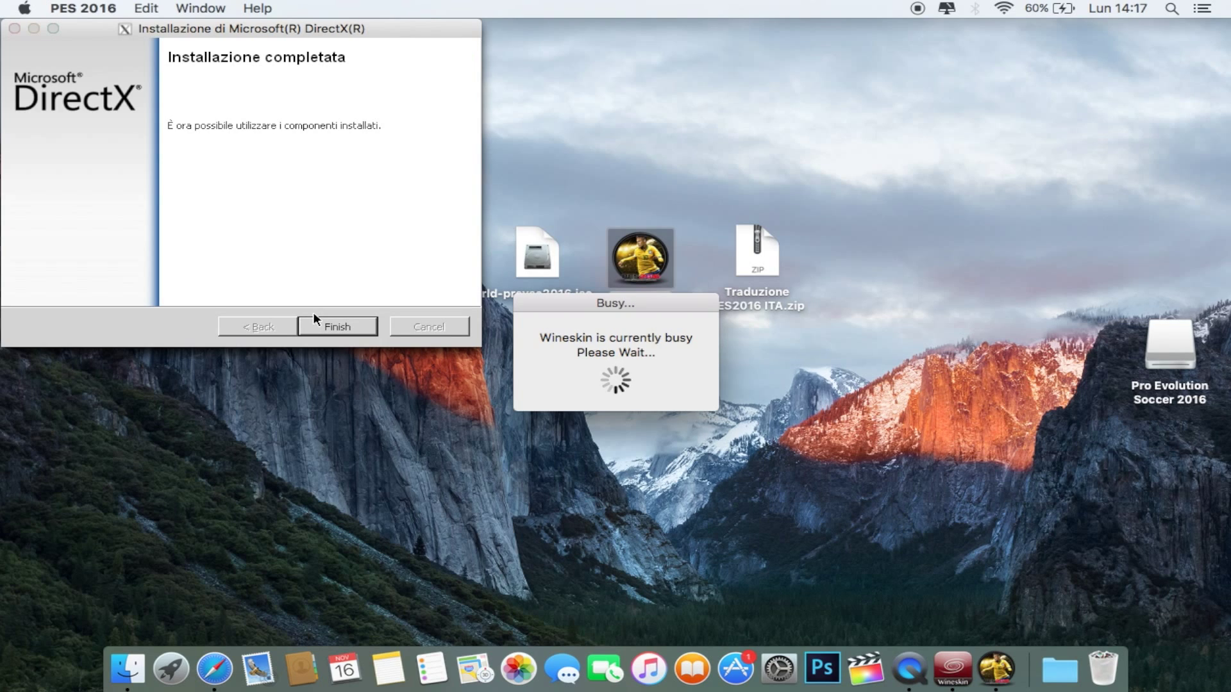
{"action": "left_click", "coordinate": [322, 326]}
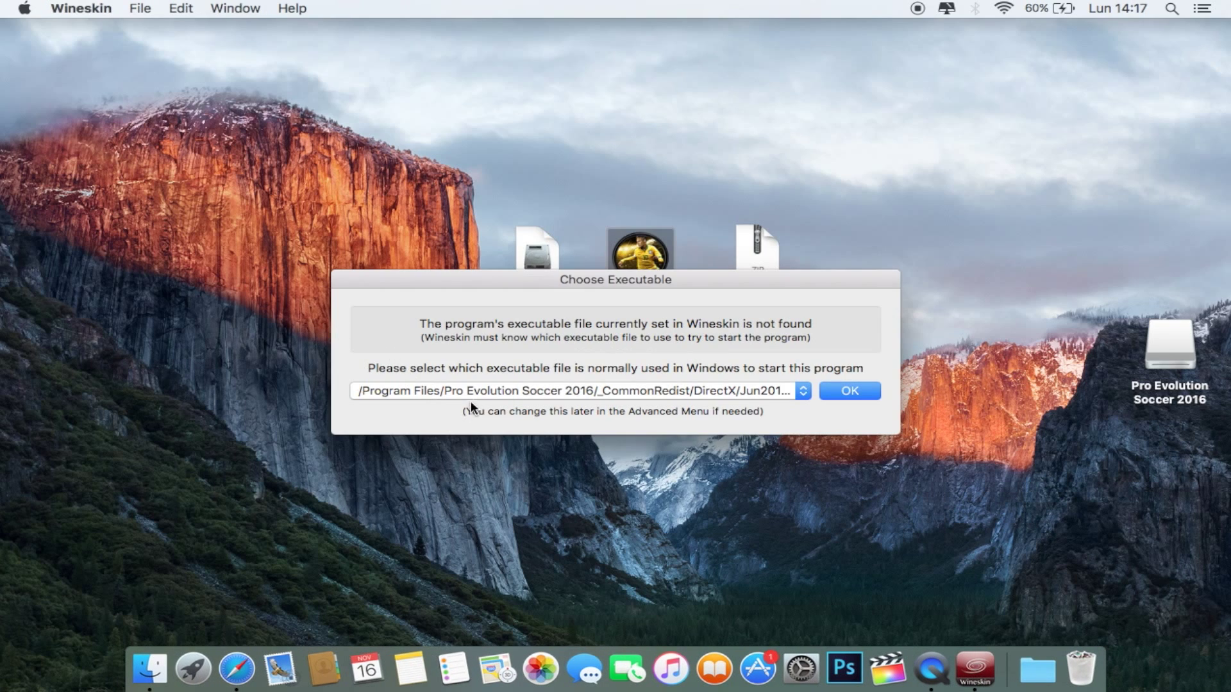
Set /Program Files/Pro Evolution Soccer 2016/PES2016.exe as the wrapper's executable and quit Wineskin
{"action": "left_click", "coordinate": [785, 391]}
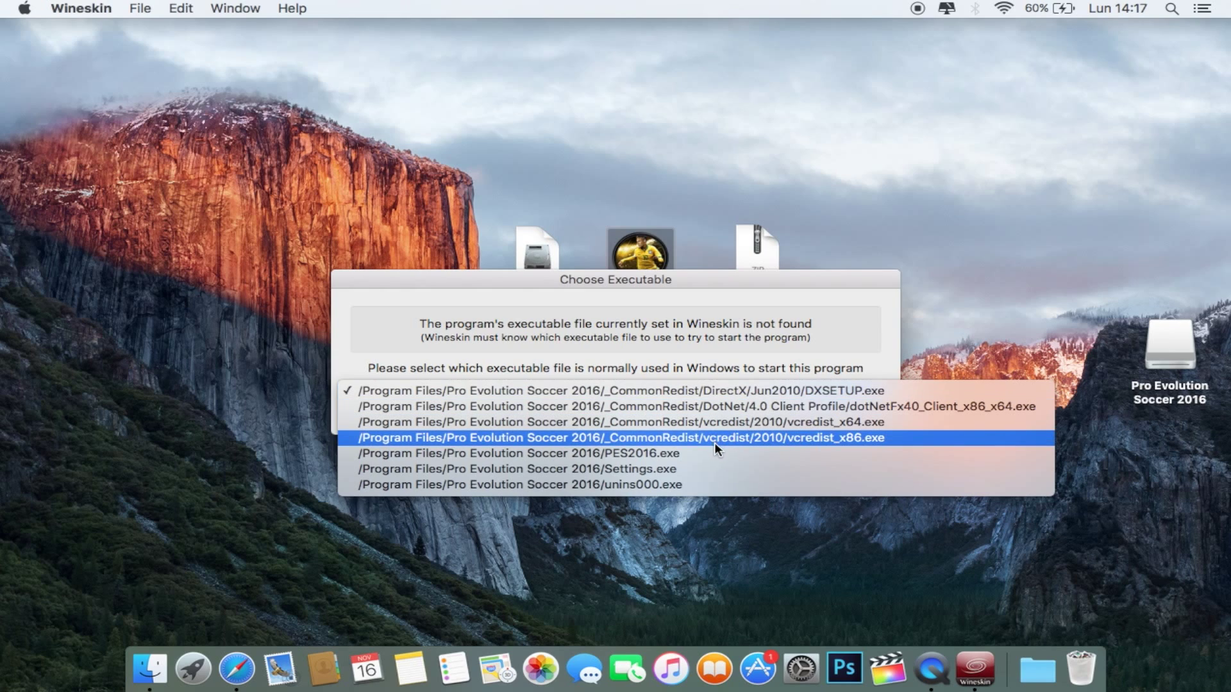
{"action": "left_click", "coordinate": [618, 452]}
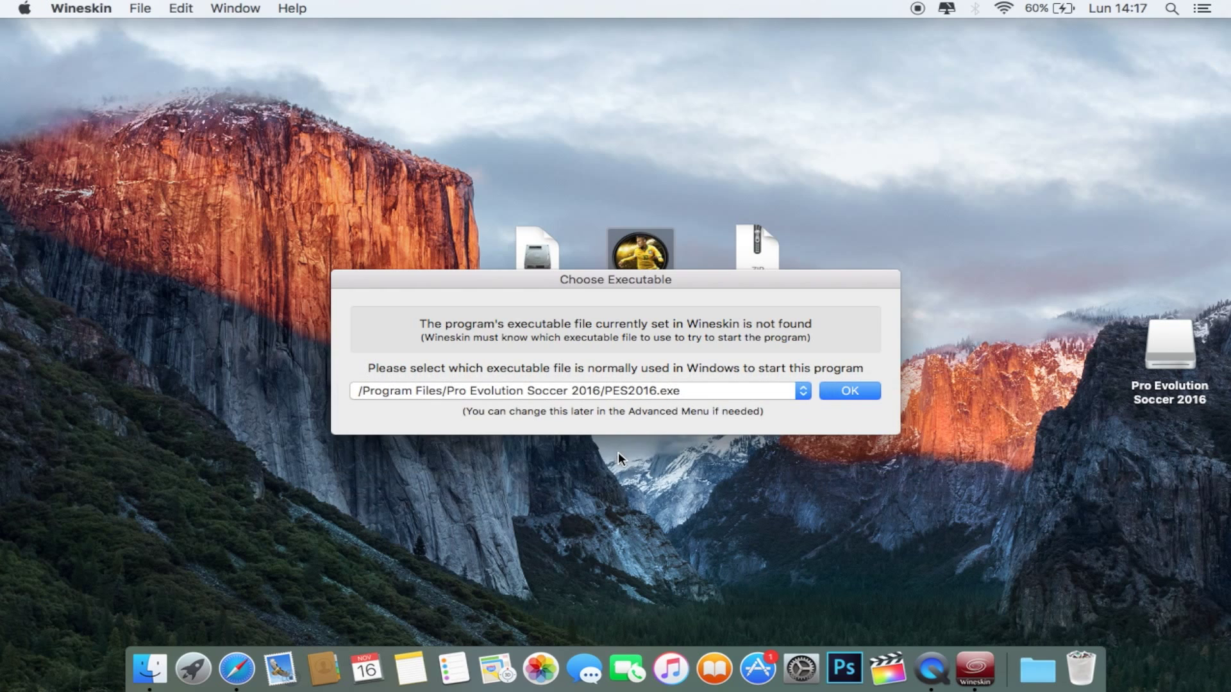
{"action": "left_click", "coordinate": [844, 394]}
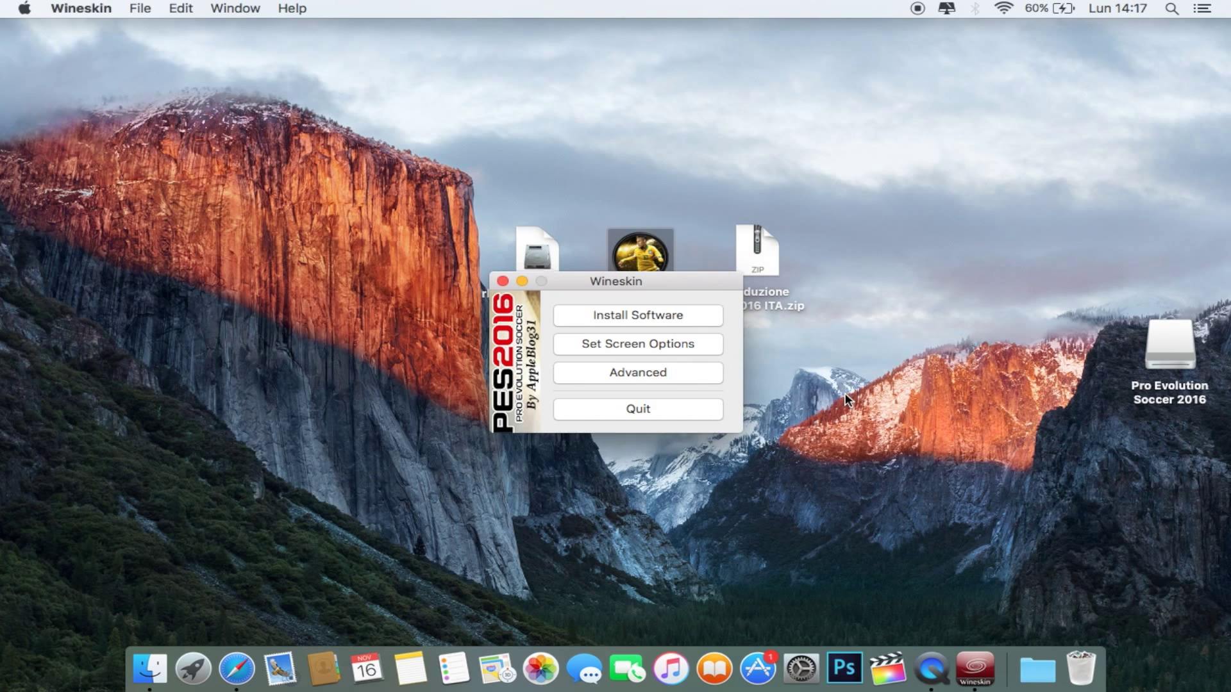
{"action": "left_click", "coordinate": [626, 406]}
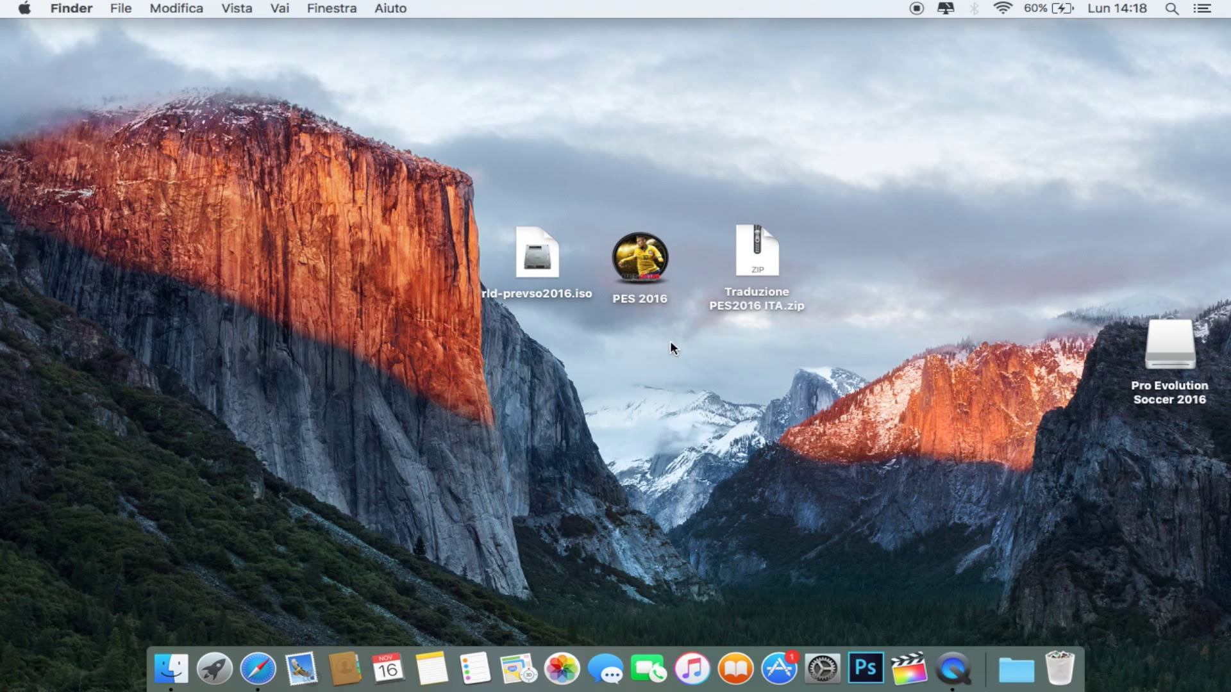
Show the PES 2016 app's package contents and open drive_c, Program Files, Pro Evolution Soccer 2016
{"action": "right_click", "coordinate": [633, 255]}
{"action": "left_click", "coordinate": [653, 248]}
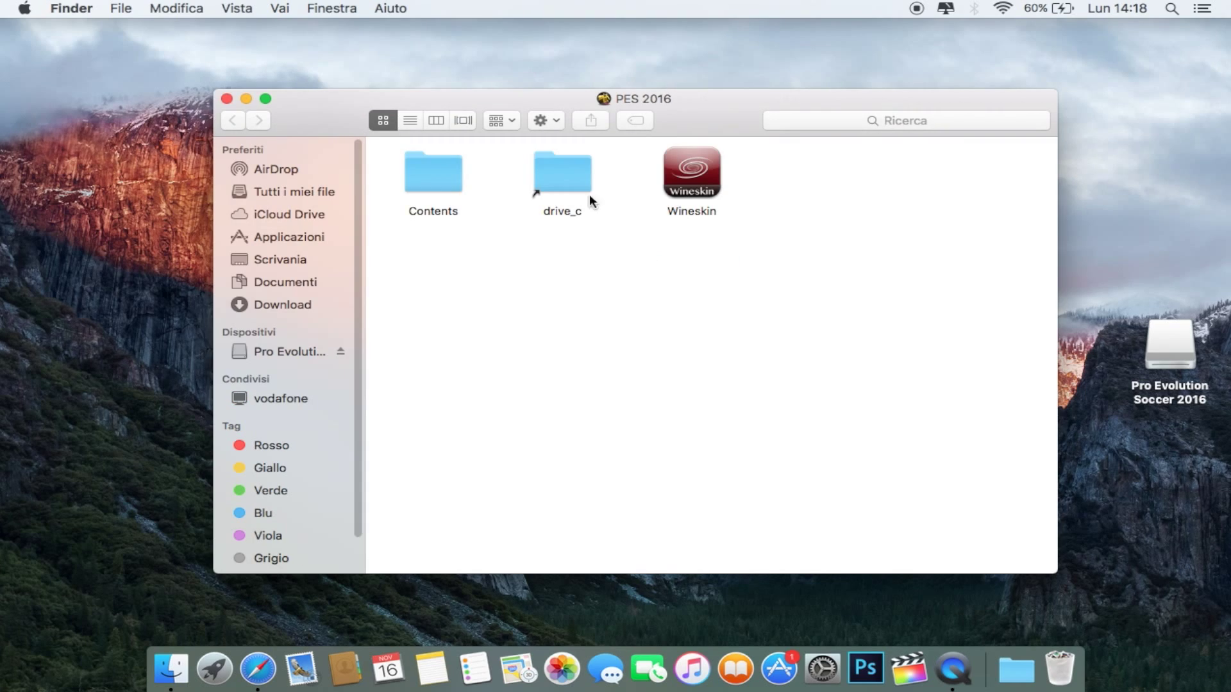
{"action": "double_click", "coordinate": [564, 174]}
{"action": "double_click", "coordinate": [427, 185]}
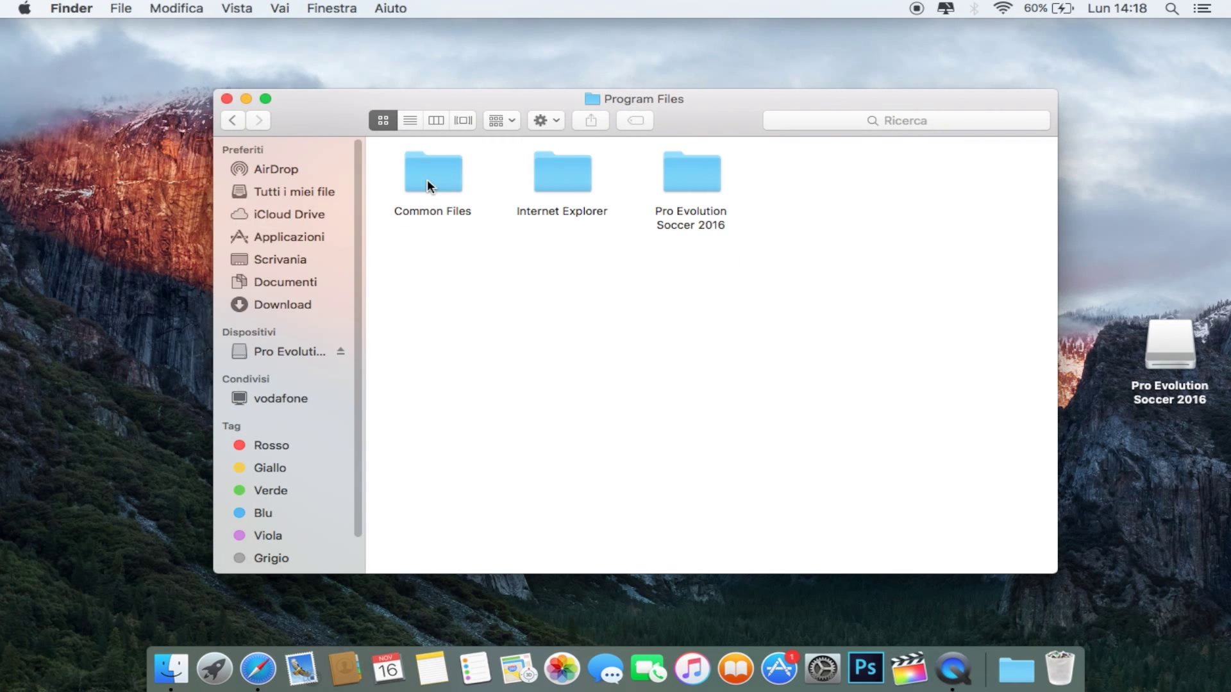
{"action": "double_click", "coordinate": [667, 176]}
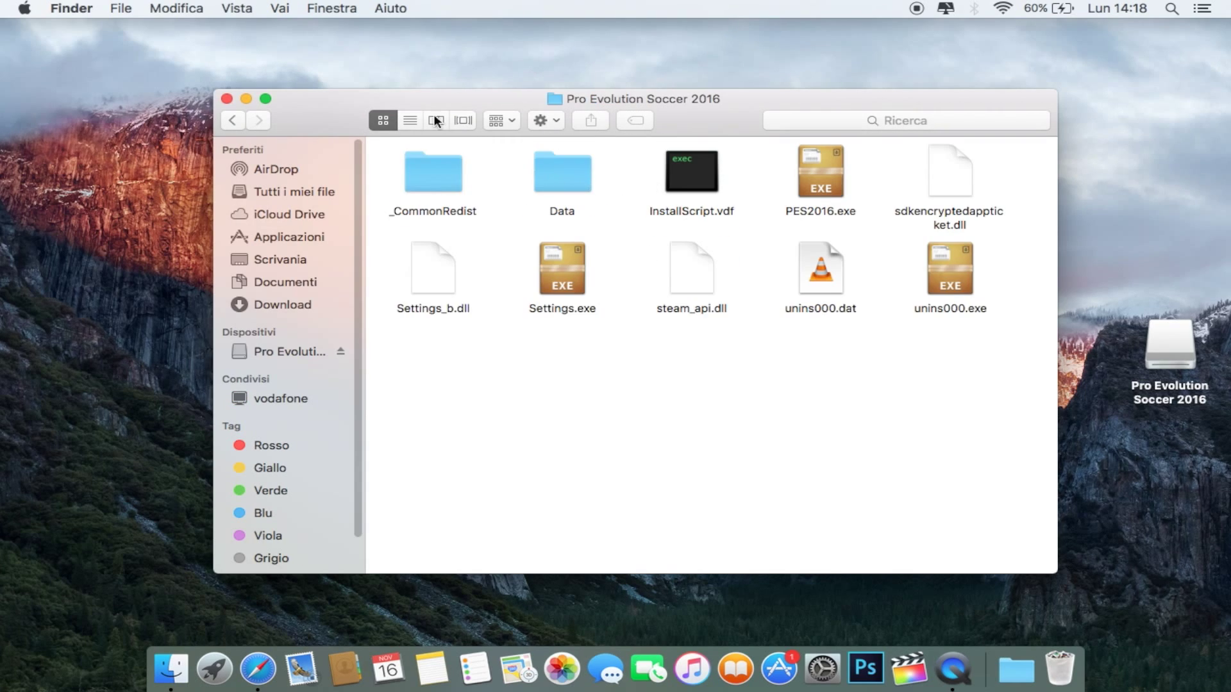
Copy all five files from the Crack folder on the Pro Evolution Soccer 2016 disk and close the disk's windows
{"action": "double_click", "coordinate": [1164, 337]}
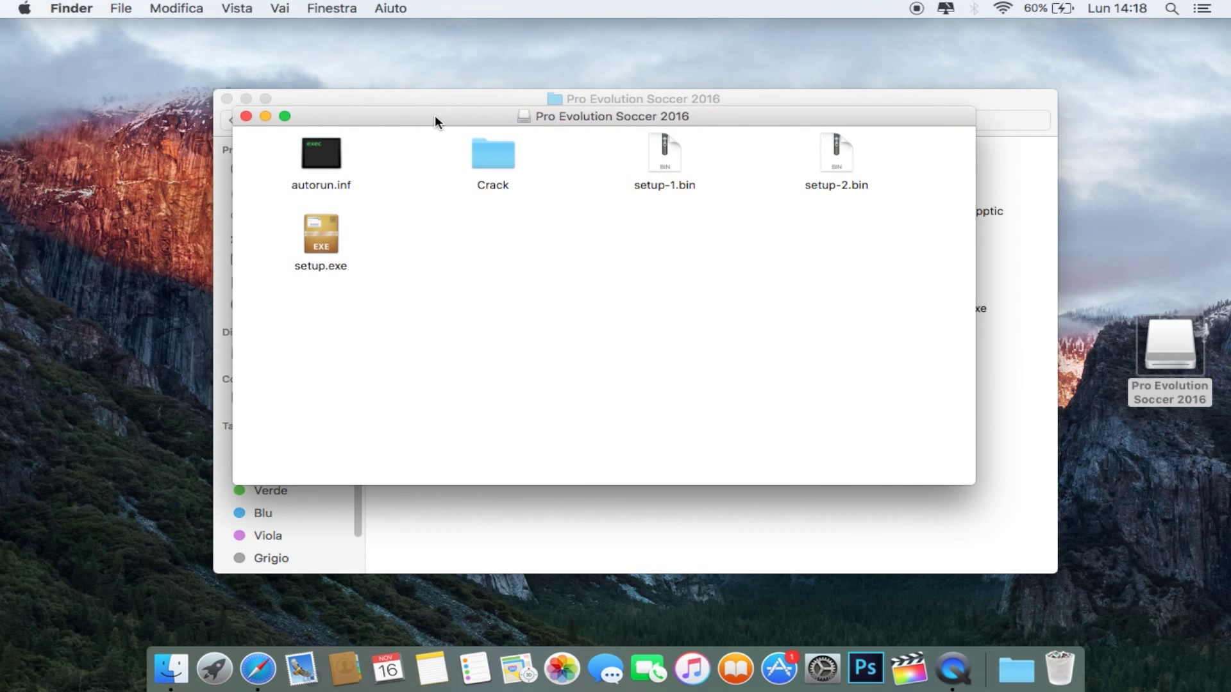
{"action": "left_click_drag", "start_coordinate": [434, 114], "coordinate": [440, 313]}
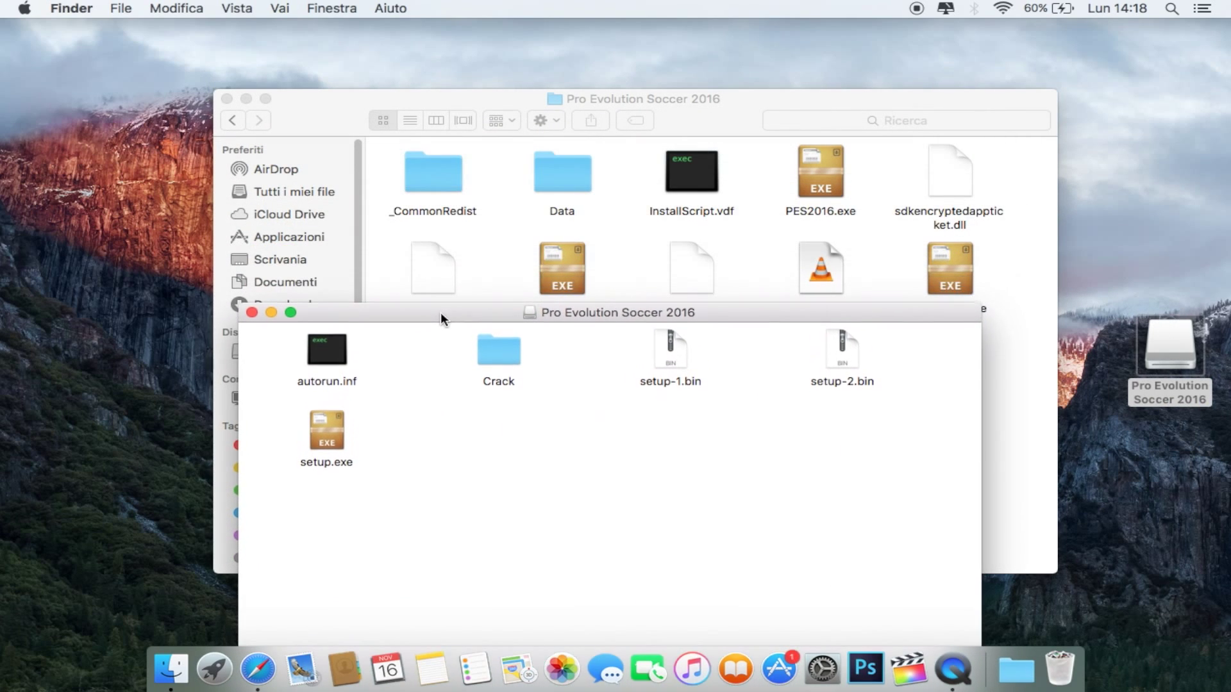
{"action": "double_click", "coordinate": [511, 354]}
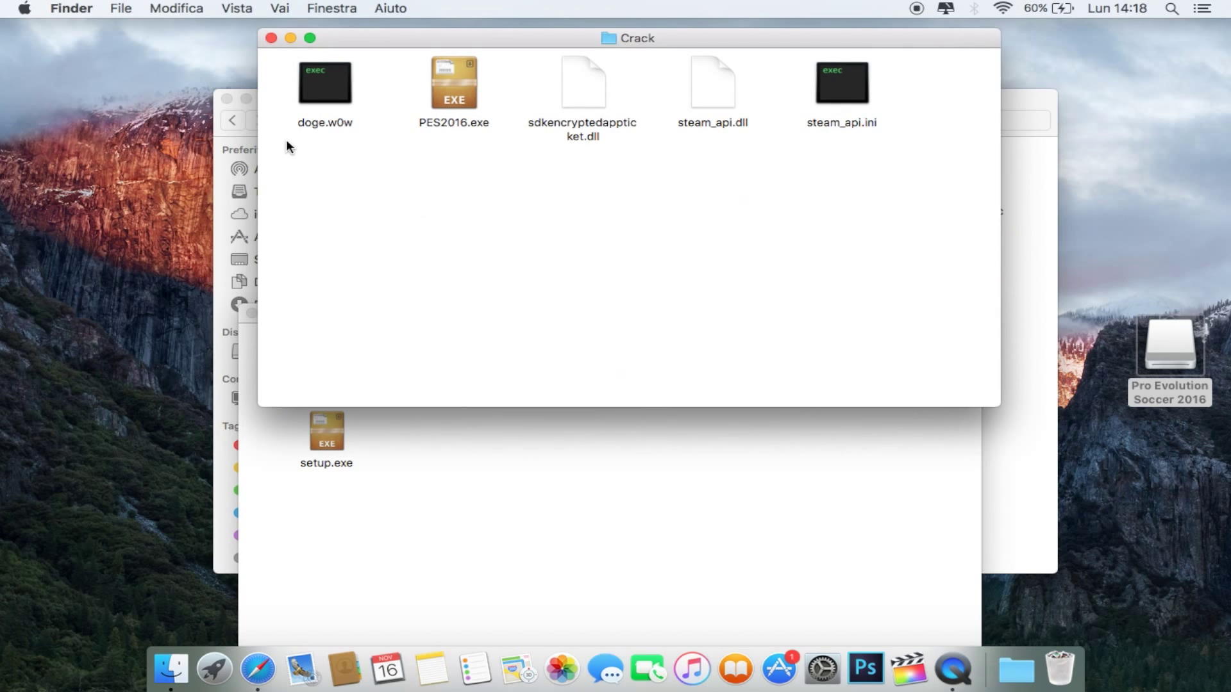
{"action": "left_click_drag", "start_coordinate": [286, 139], "coordinate": [822, 67]}
{"action": "right_click", "coordinate": [839, 95]}
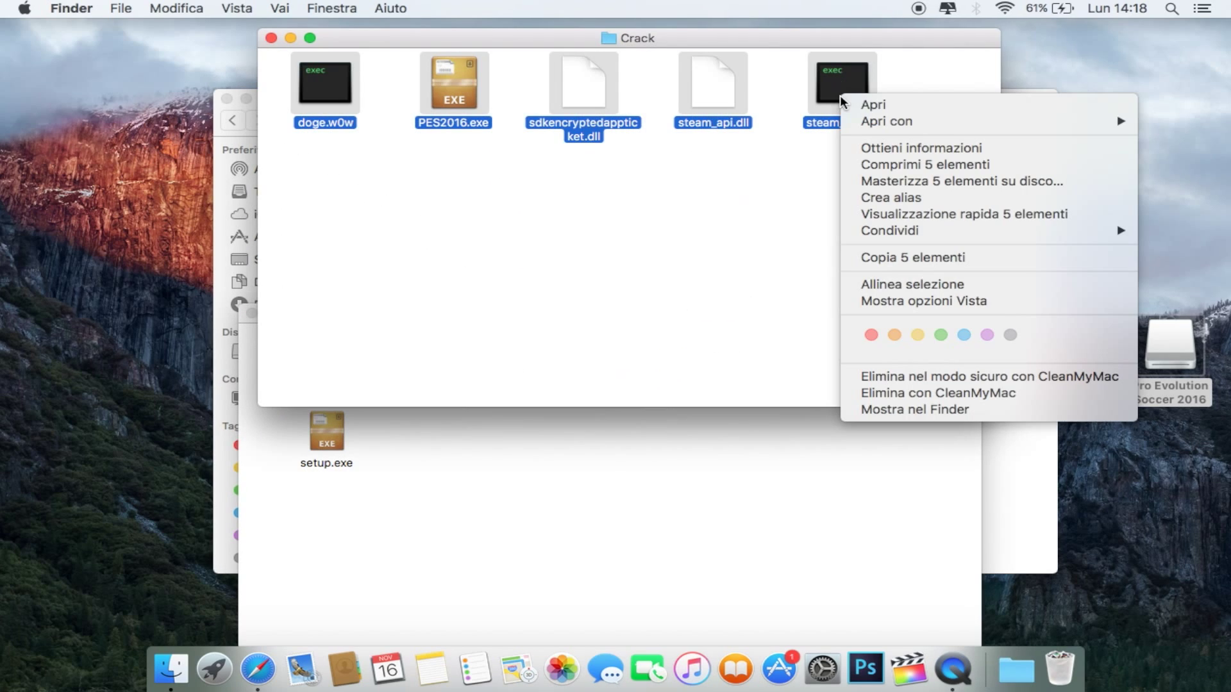
{"action": "left_click", "coordinate": [893, 255]}
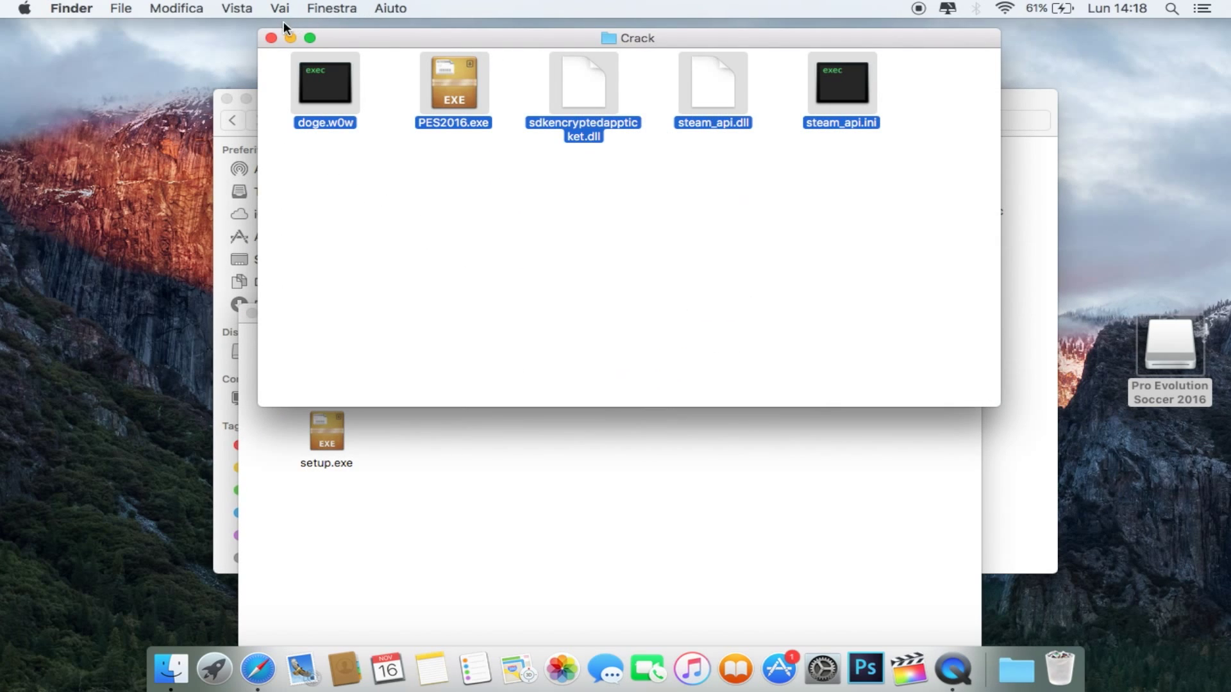
{"action": "left_click", "coordinate": [270, 38]}
{"action": "left_click", "coordinate": [251, 313]}
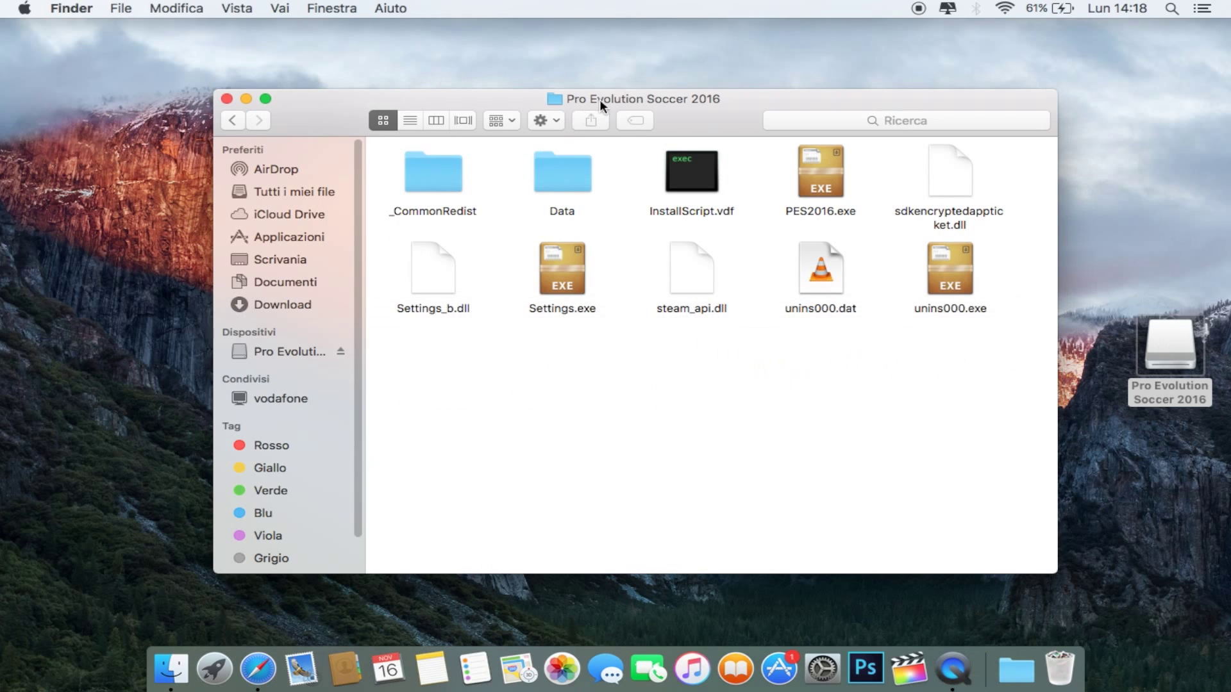
Paste the five copied files into the installed game folder, replacing all existing duplicates, and close the folder window
{"action": "mouse_move", "coordinate": [616, 100]}
{"action": "left_mouse_down"}
{"action": "mouse_move", "coordinate": [589, 97]}
{"action": "mouse_move", "coordinate": [610, 96]}
{"action": "left_mouse_up"}
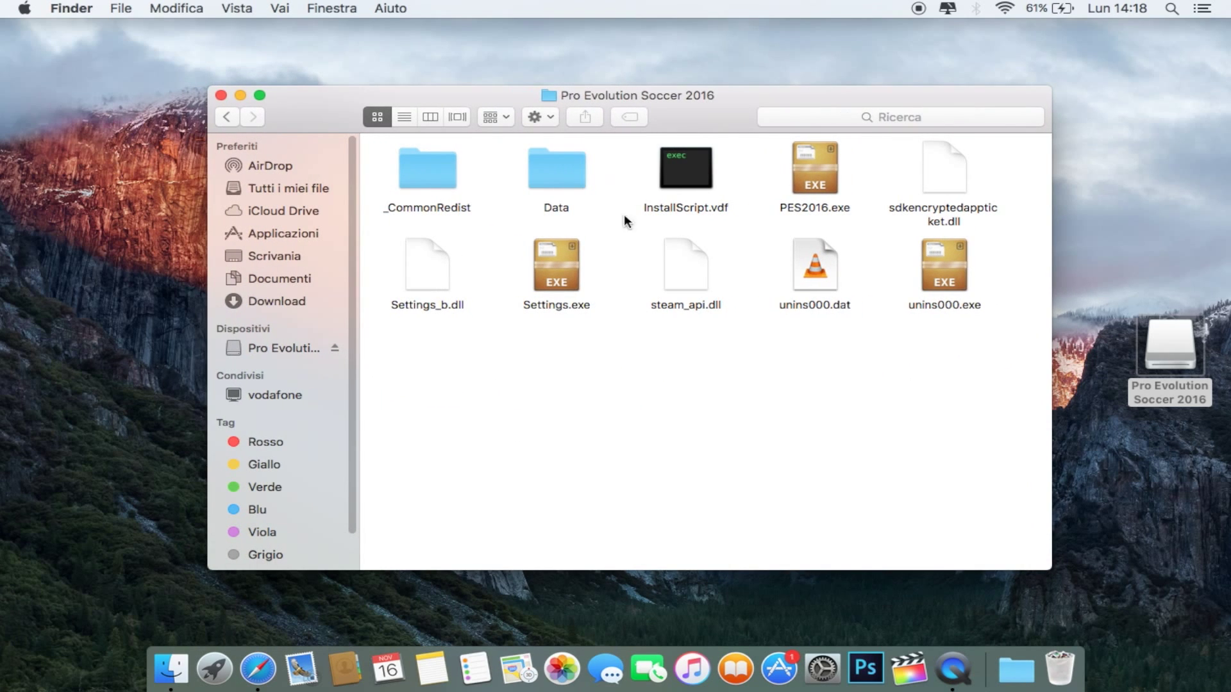
{"action": "right_click", "coordinate": [426, 340]}
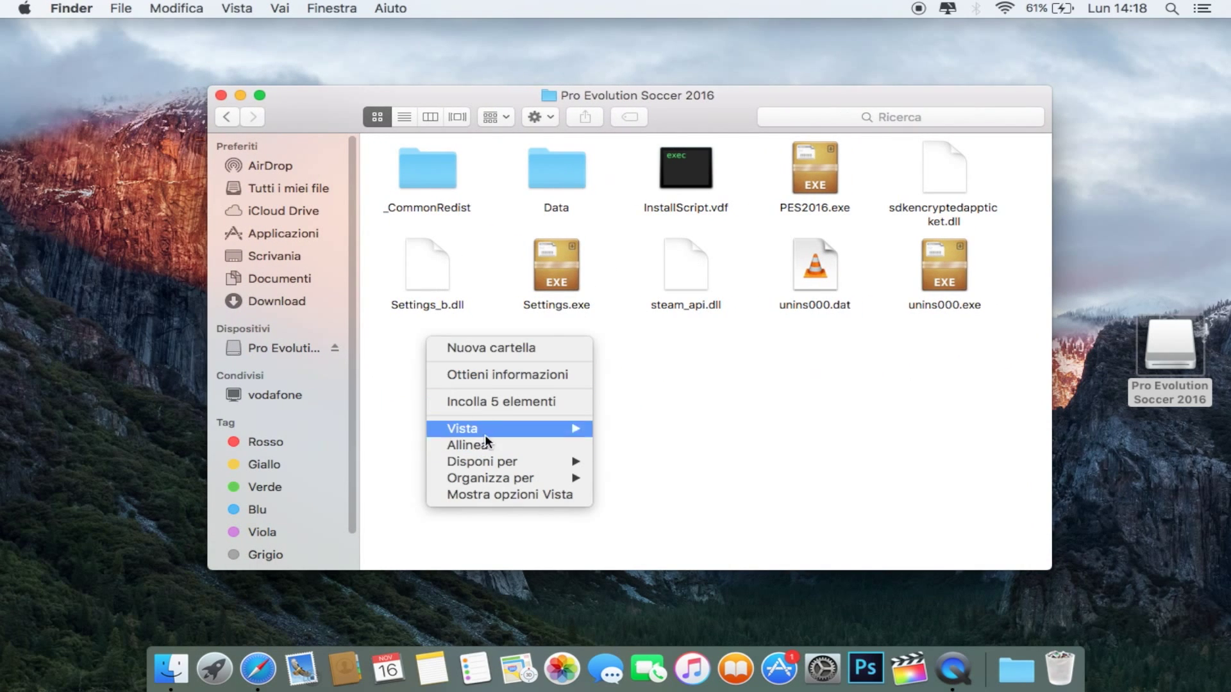
{"action": "left_click", "coordinate": [486, 401]}
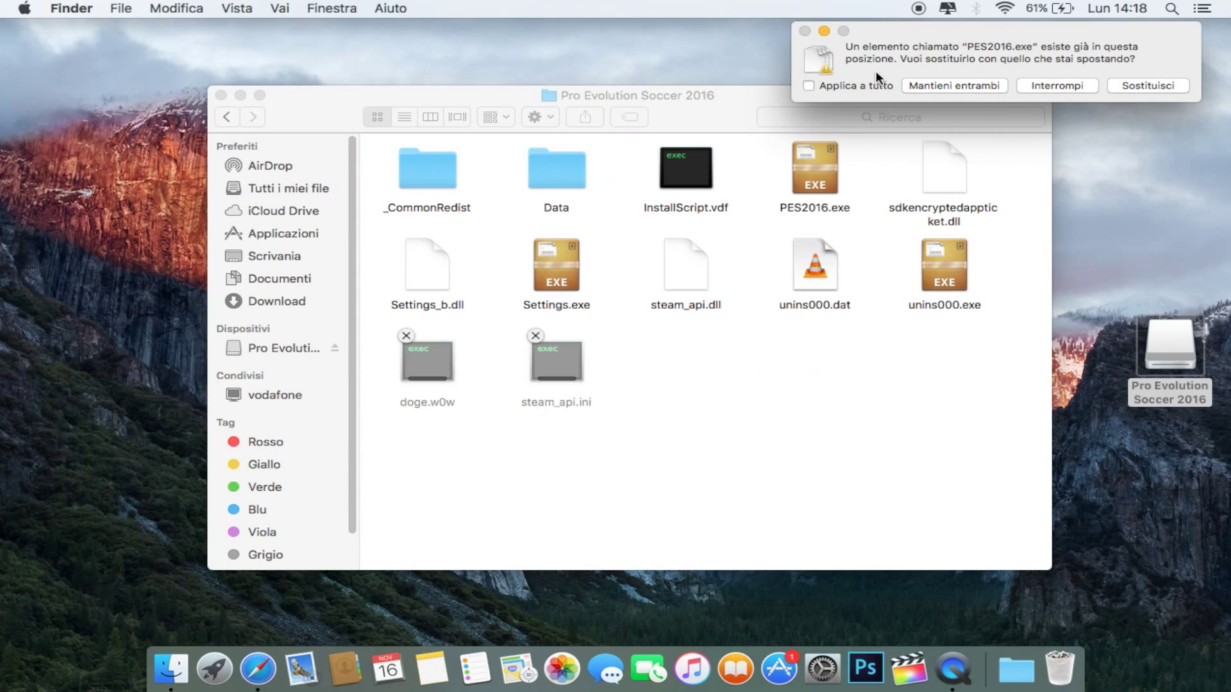
{"action": "left_click", "coordinate": [855, 86]}
{"action": "left_click", "coordinate": [1136, 81]}
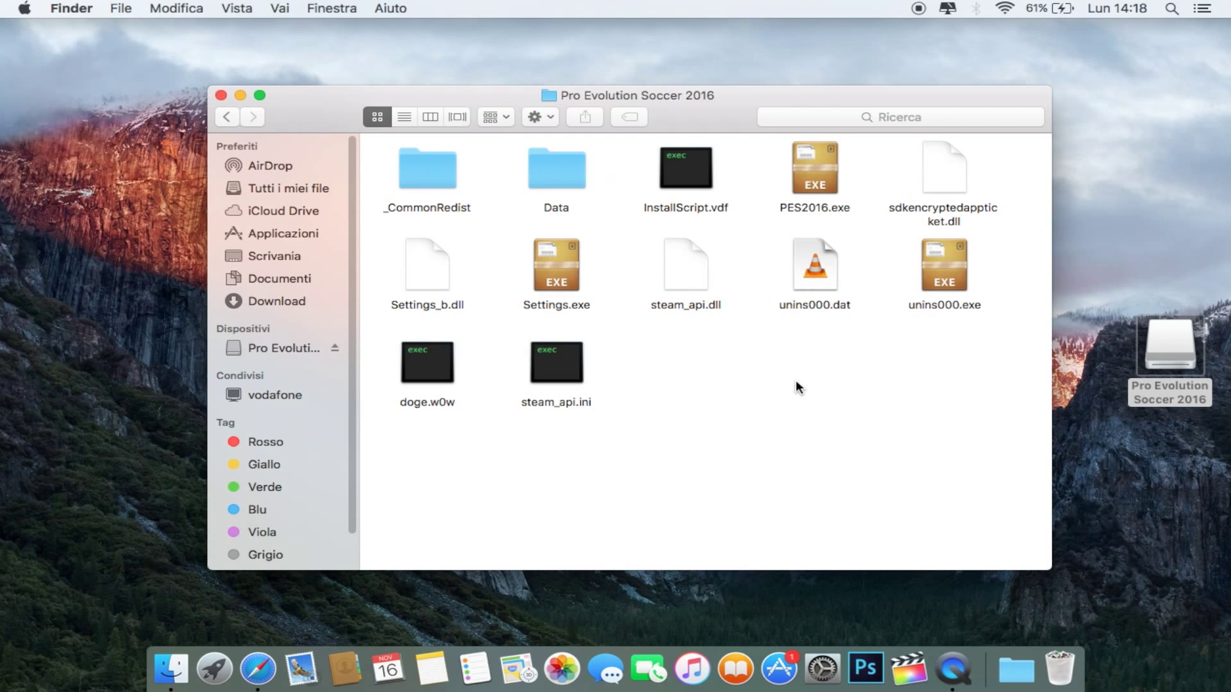
{"action": "left_click_drag", "start_coordinate": [390, 433], "coordinate": [972, 356]}
{"action": "left_click", "coordinate": [972, 356]}
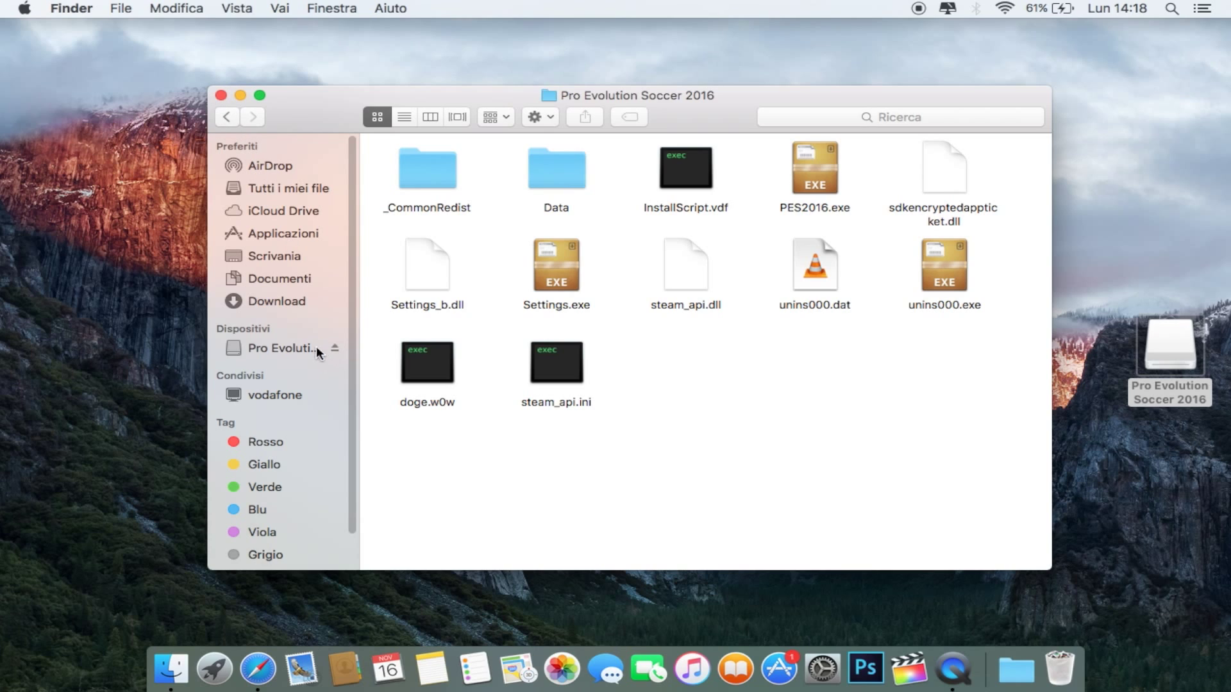
{"action": "left_click", "coordinate": [218, 93]}
Preview the PES 2016 app on the desktop to check its size, and close the preview
{"action": "left_click", "coordinate": [637, 265]}
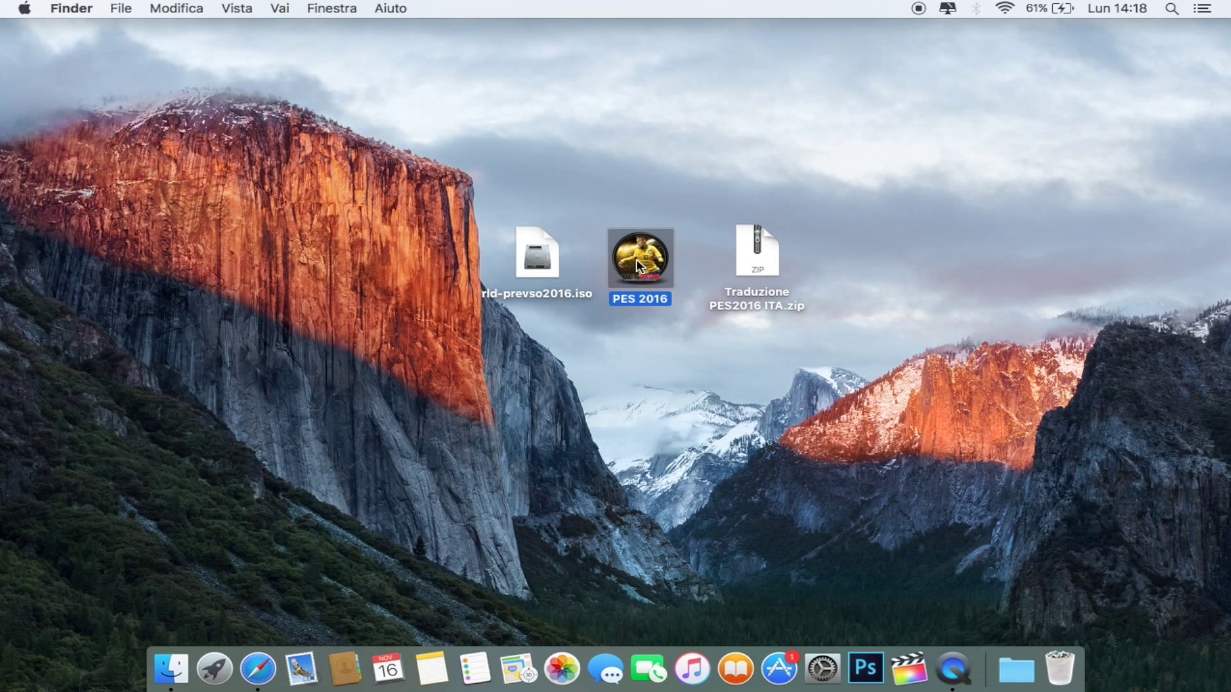
{"action": "key", "text": "space"}
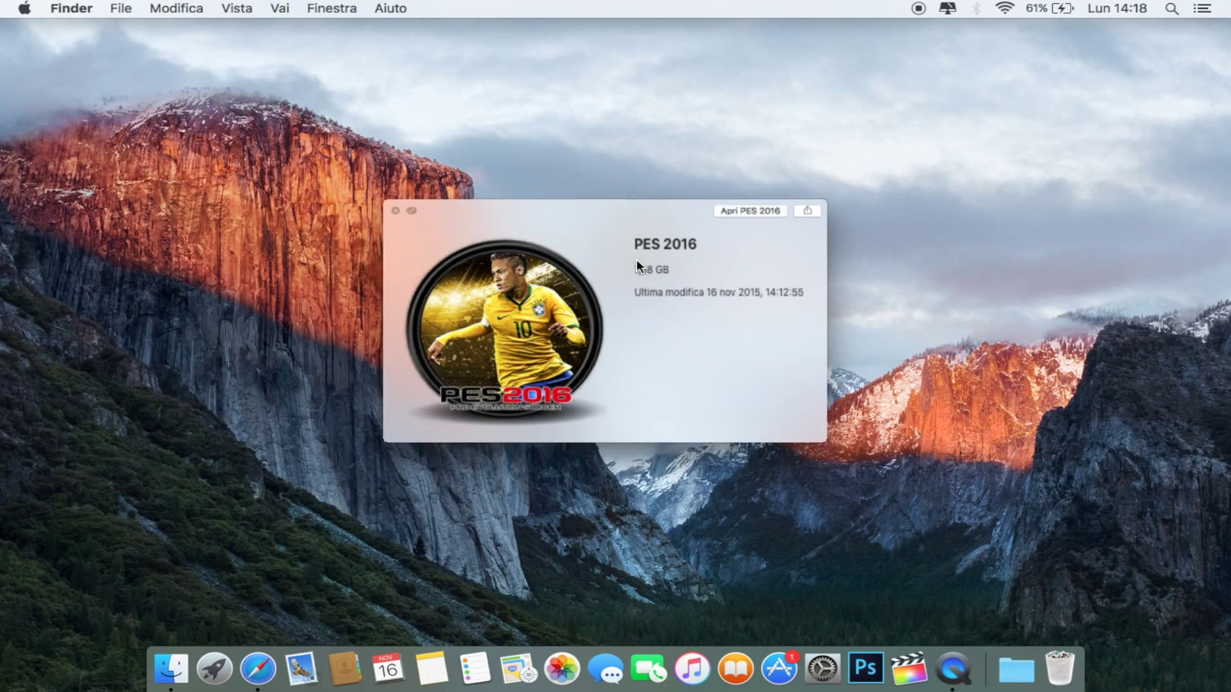
{"action": "key", "text": "space"}
Extract Traduzione PES2016 ITA.zip on the desktop, check the files in the Italian folder's Data subfolder, and close the window
{"action": "left_click", "coordinate": [747, 251]}
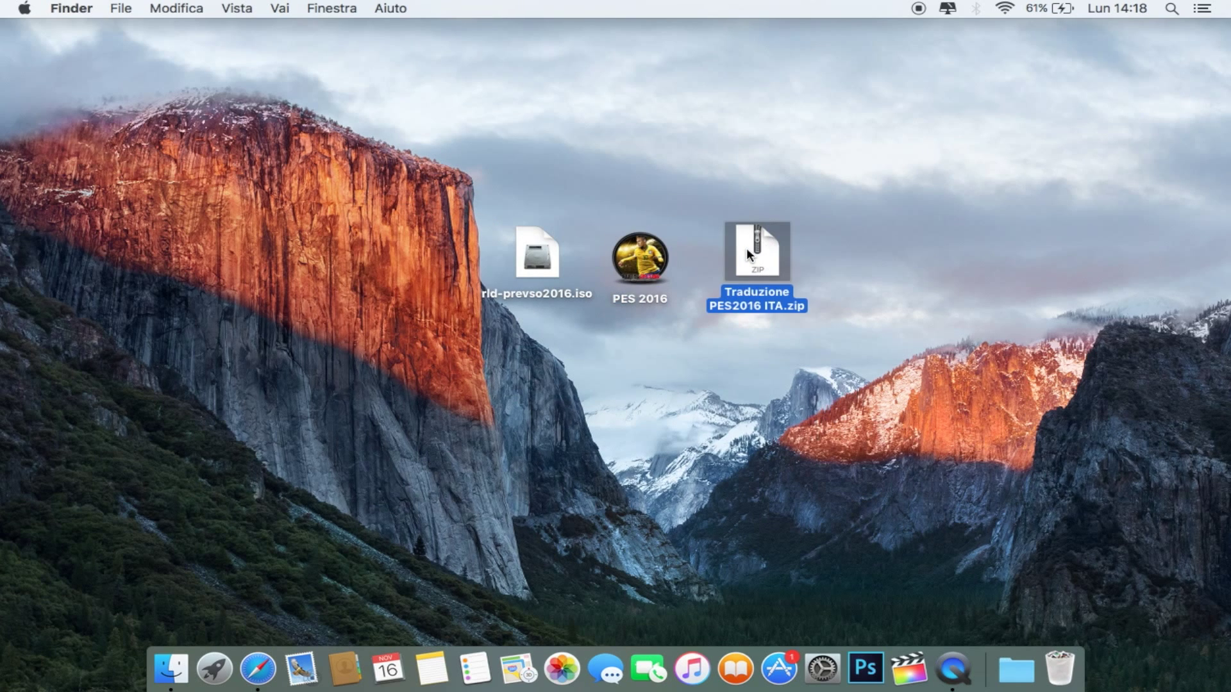
{"action": "double_click", "coordinate": [747, 251]}
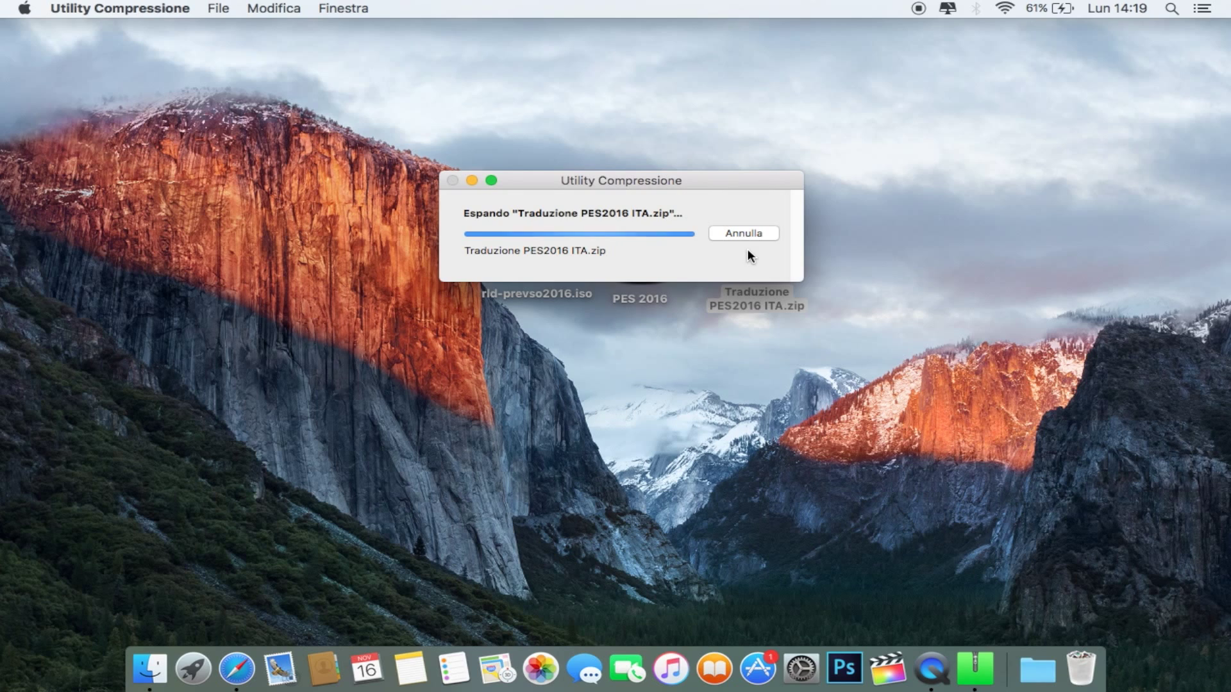
{"action": "left_click_drag", "start_coordinate": [789, 263], "coordinate": [851, 267]}
{"action": "double_click", "coordinate": [852, 267]}
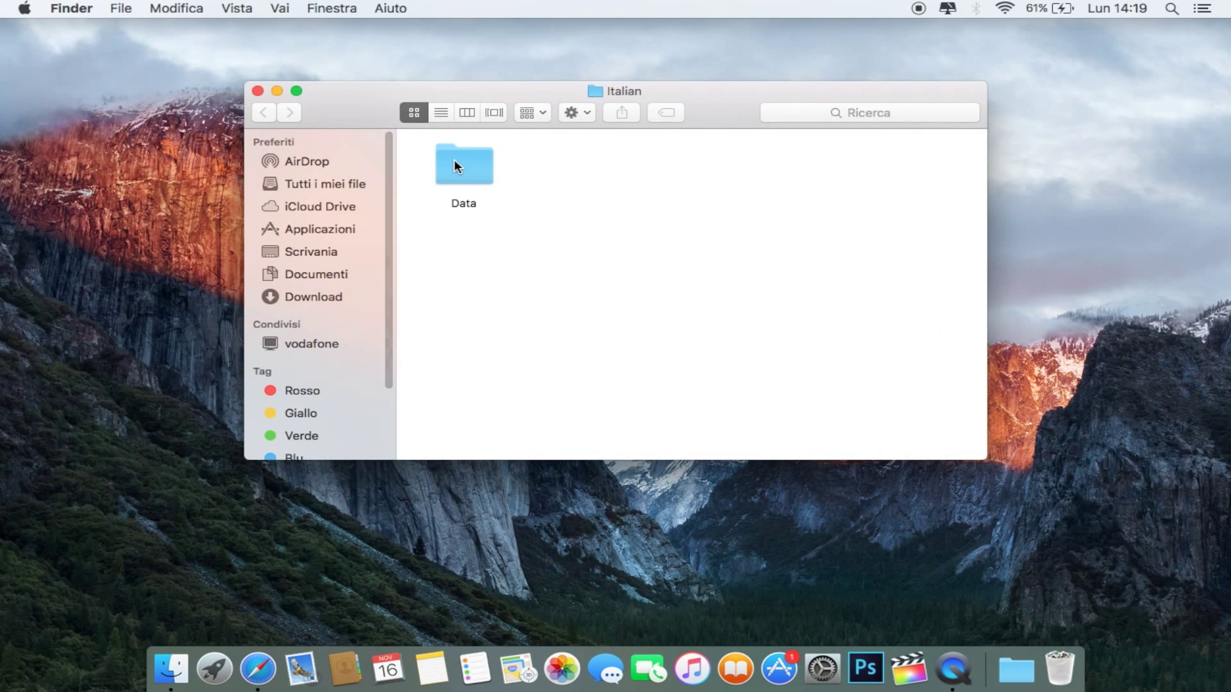
{"action": "double_click", "coordinate": [455, 165]}
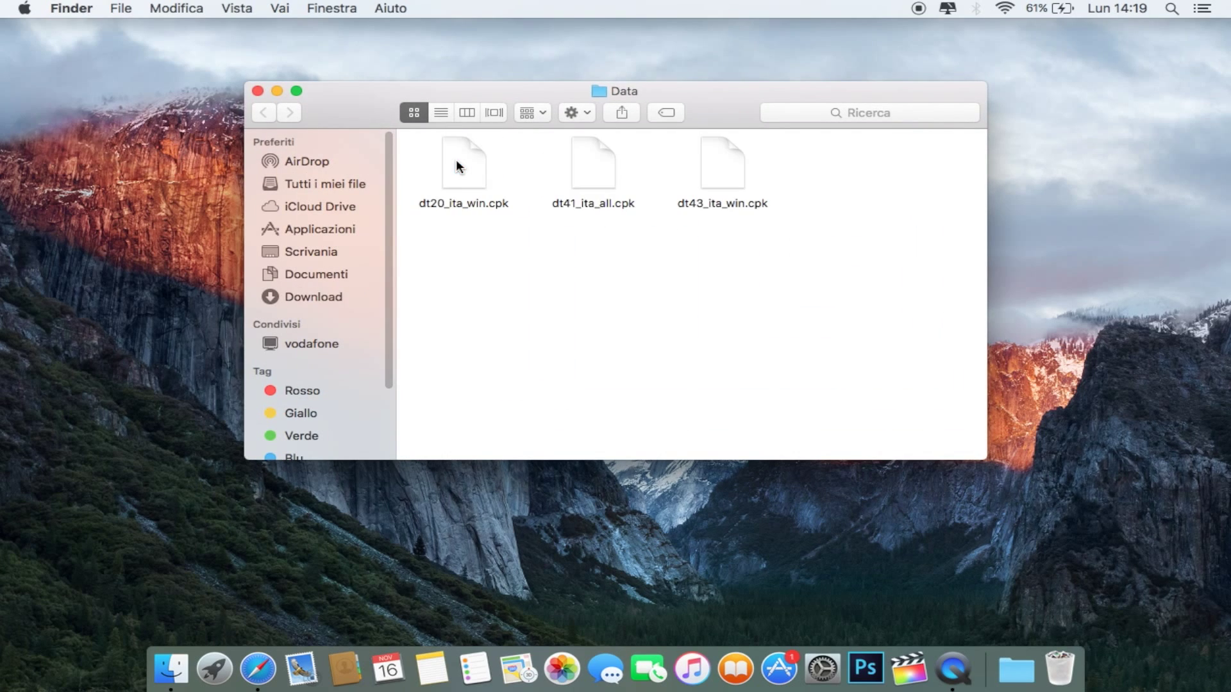
{"action": "left_click", "coordinate": [257, 91]}
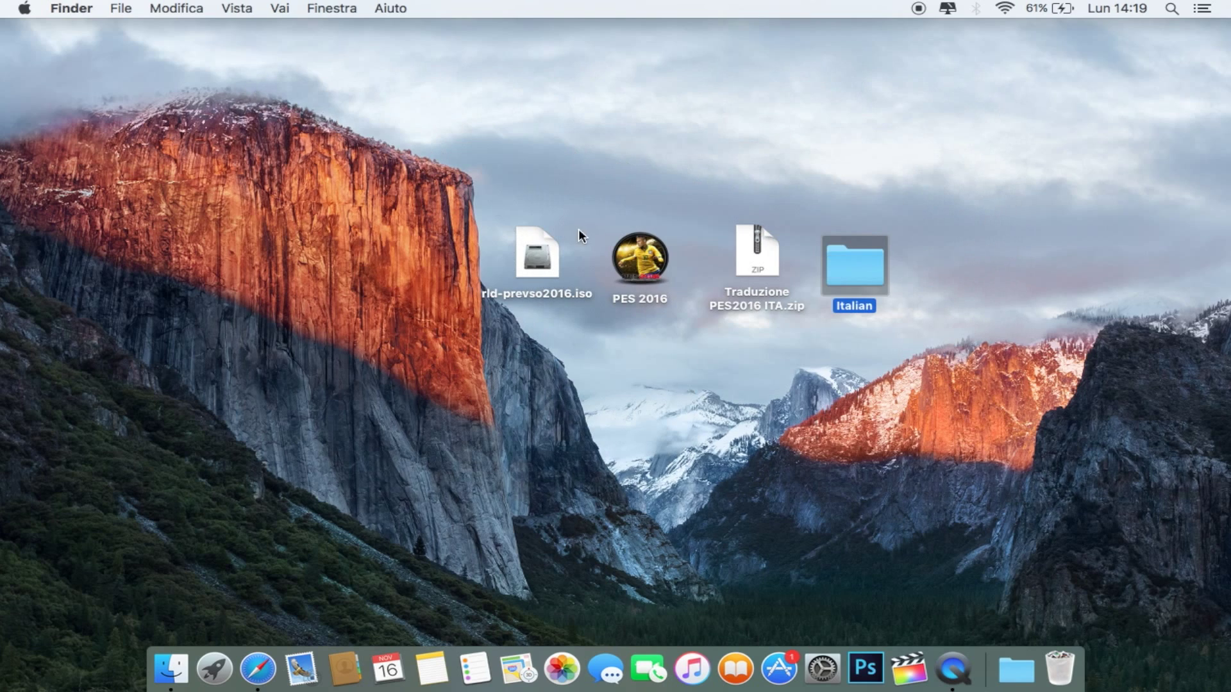
Show the PES 2016 app's package contents, open drive_c, Program Files, Pro Evolution Soccer 2016, Data, and move that window clear of the Italian folder
{"action": "right_click", "coordinate": [654, 226]}
{"action": "left_click", "coordinate": [679, 243]}
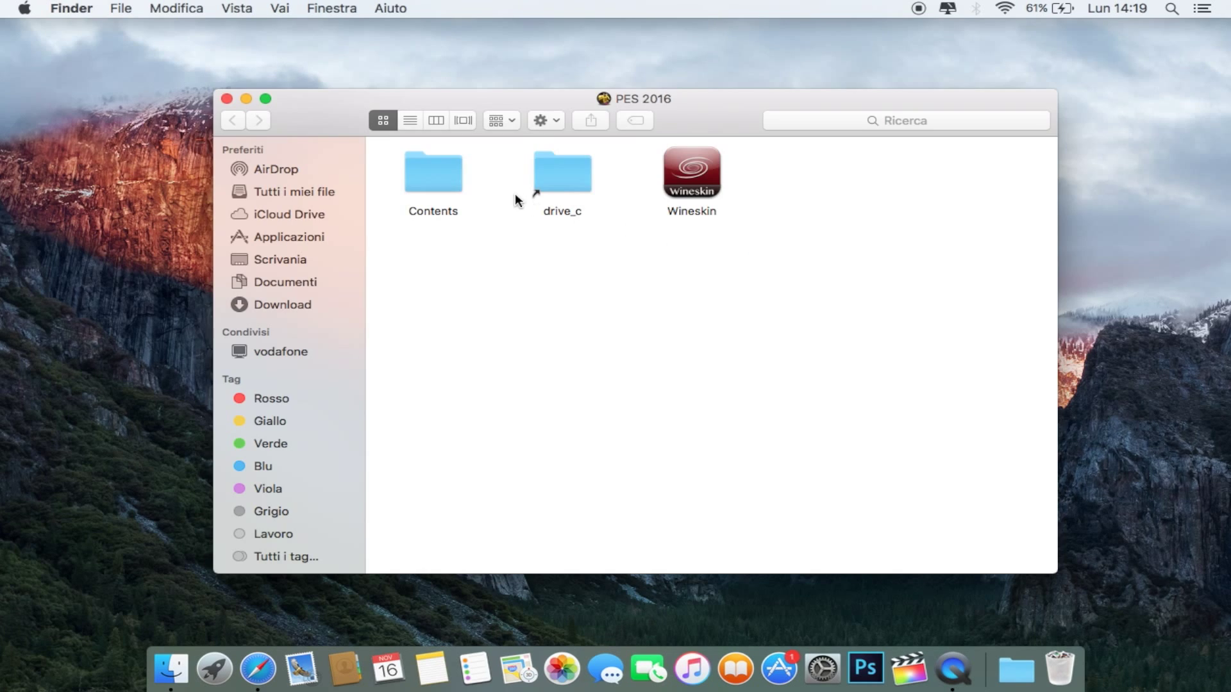
{"action": "double_click", "coordinate": [585, 176]}
{"action": "double_click", "coordinate": [446, 179]}
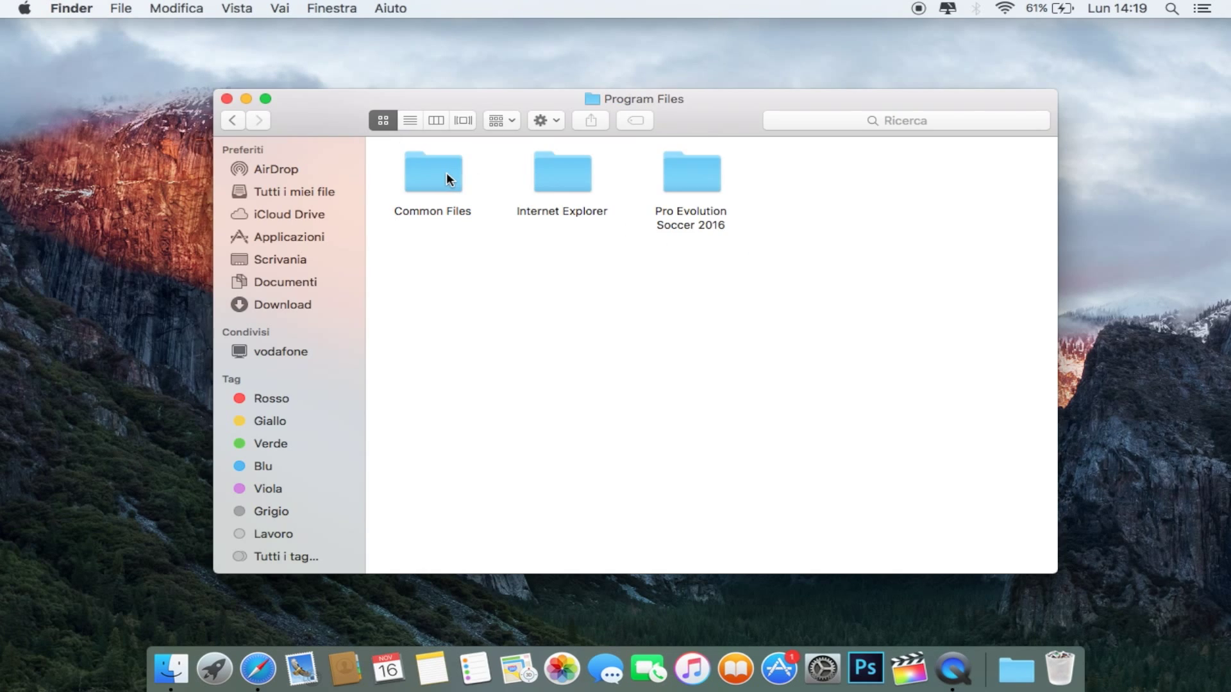
{"action": "double_click", "coordinate": [688, 187]}
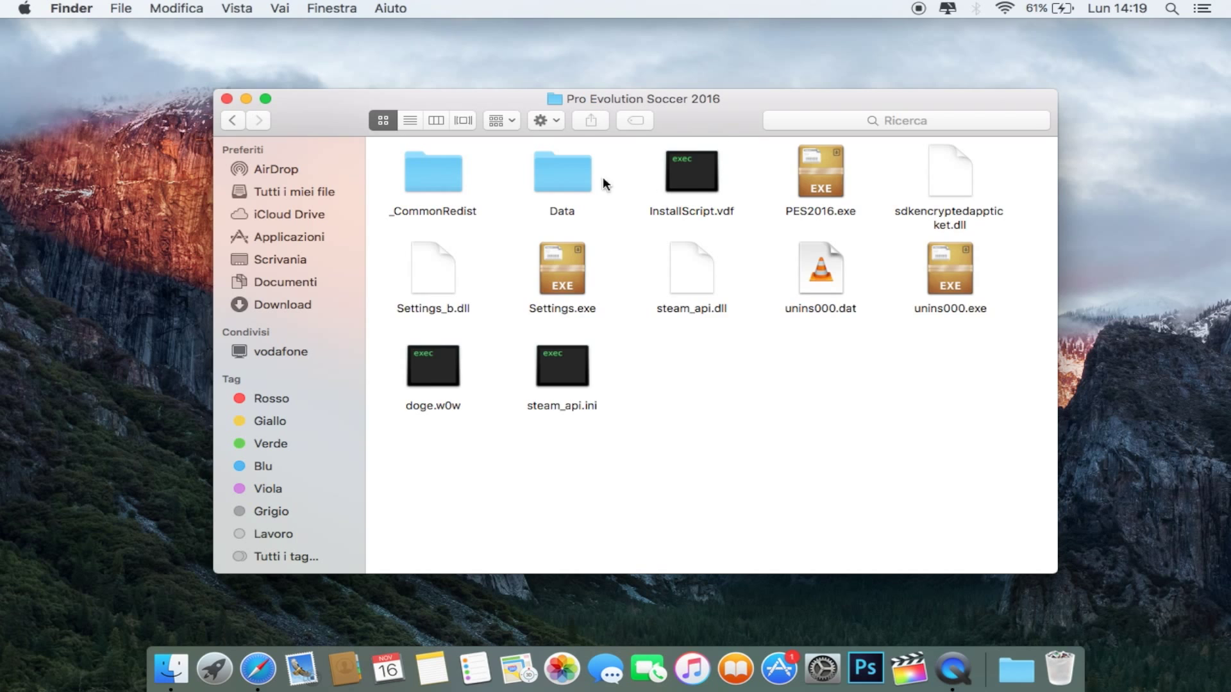
{"action": "double_click", "coordinate": [543, 171]}
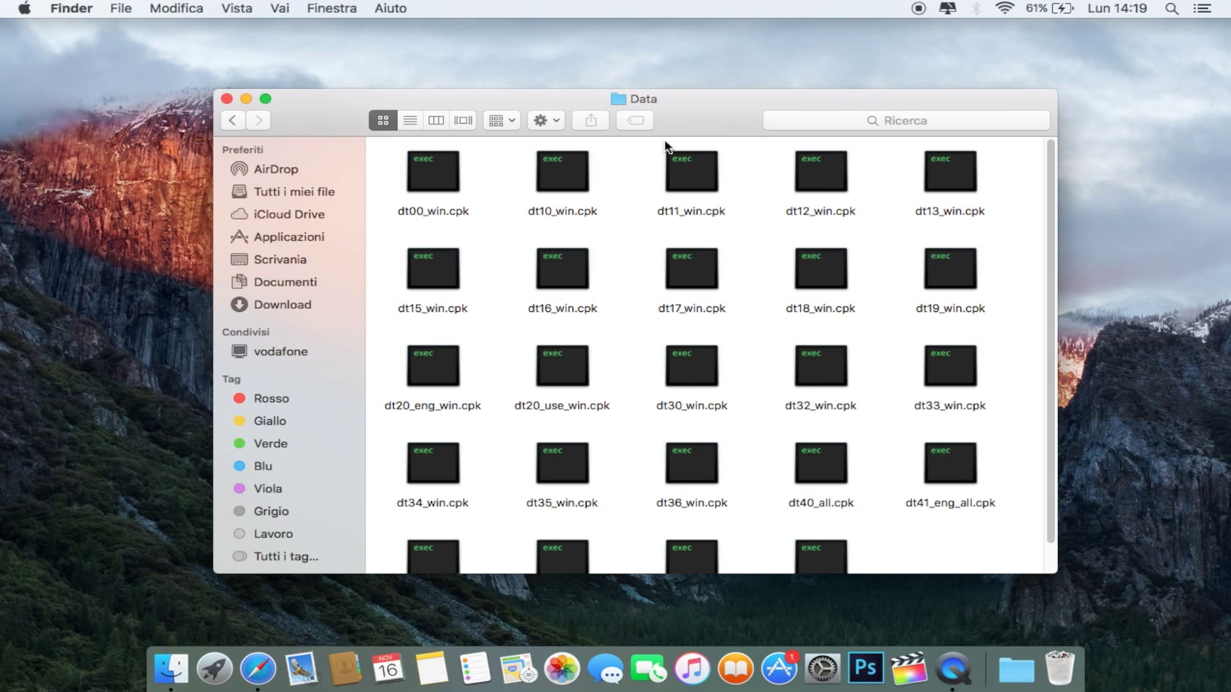
{"action": "left_click_drag", "start_coordinate": [718, 106], "coordinate": [540, 83]}
{"action": "left_click_drag", "start_coordinate": [659, 93], "coordinate": [482, 78]}
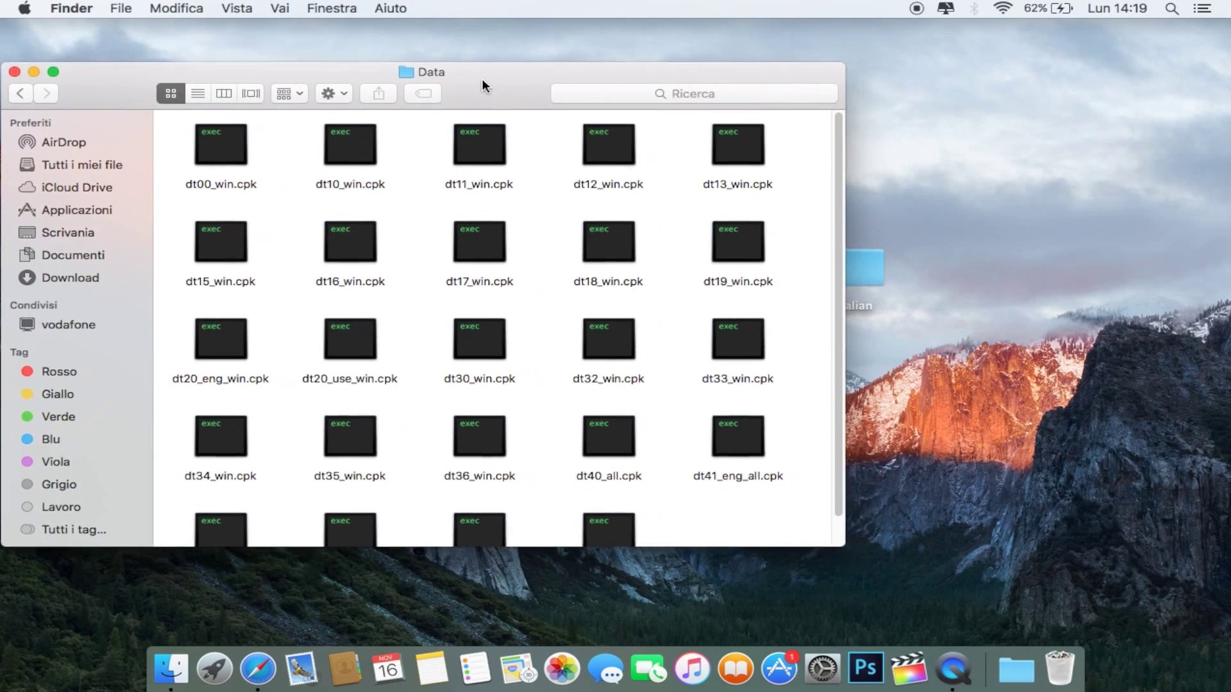
Open the Italian folder's Data subfolder beside the game's Data window and copy dt20_ita_win.cpk, dt41_ita_all.cpk and dt43_ita_win.cpk
{"action": "double_click", "coordinate": [870, 263]}
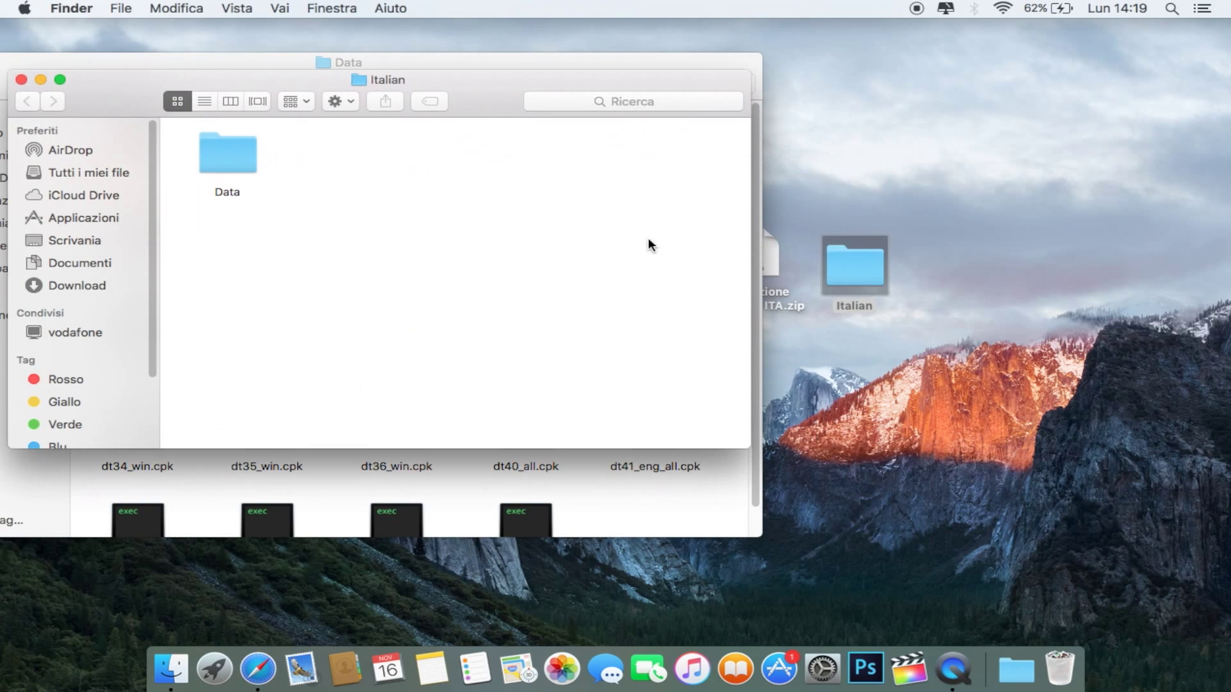
{"action": "double_click", "coordinate": [236, 165]}
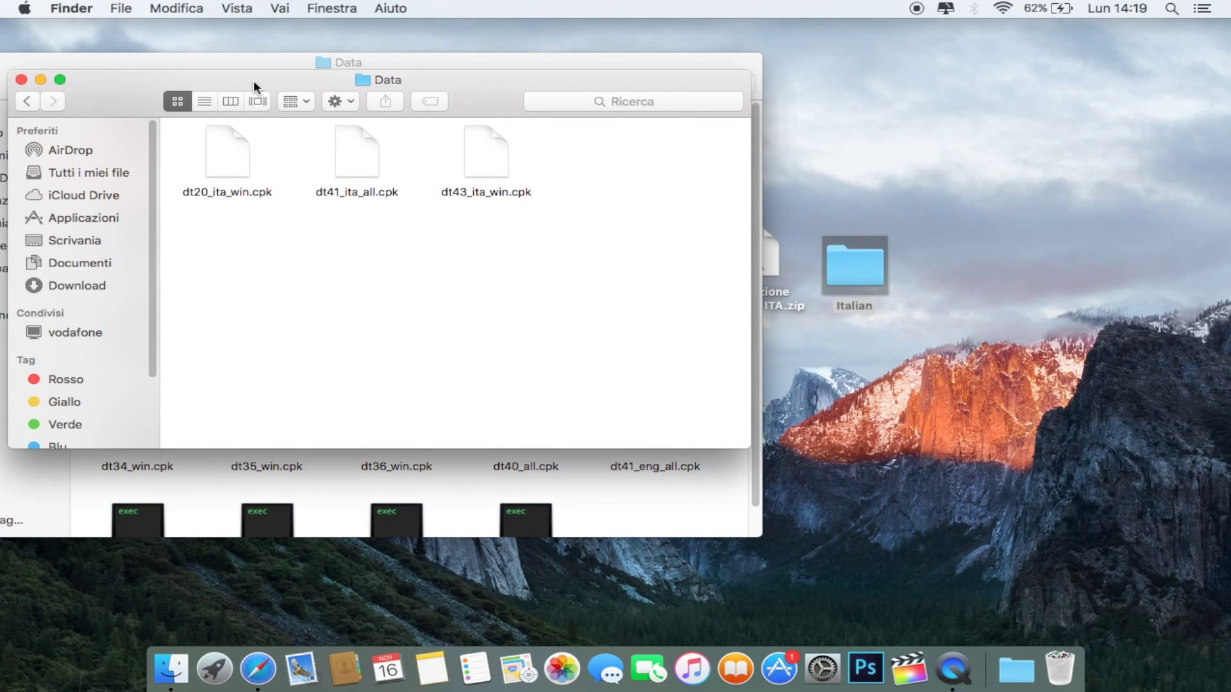
{"action": "left_click_drag", "start_coordinate": [252, 80], "coordinate": [754, 77]}
{"action": "left_click_drag", "start_coordinate": [698, 218], "coordinate": [1000, 163]}
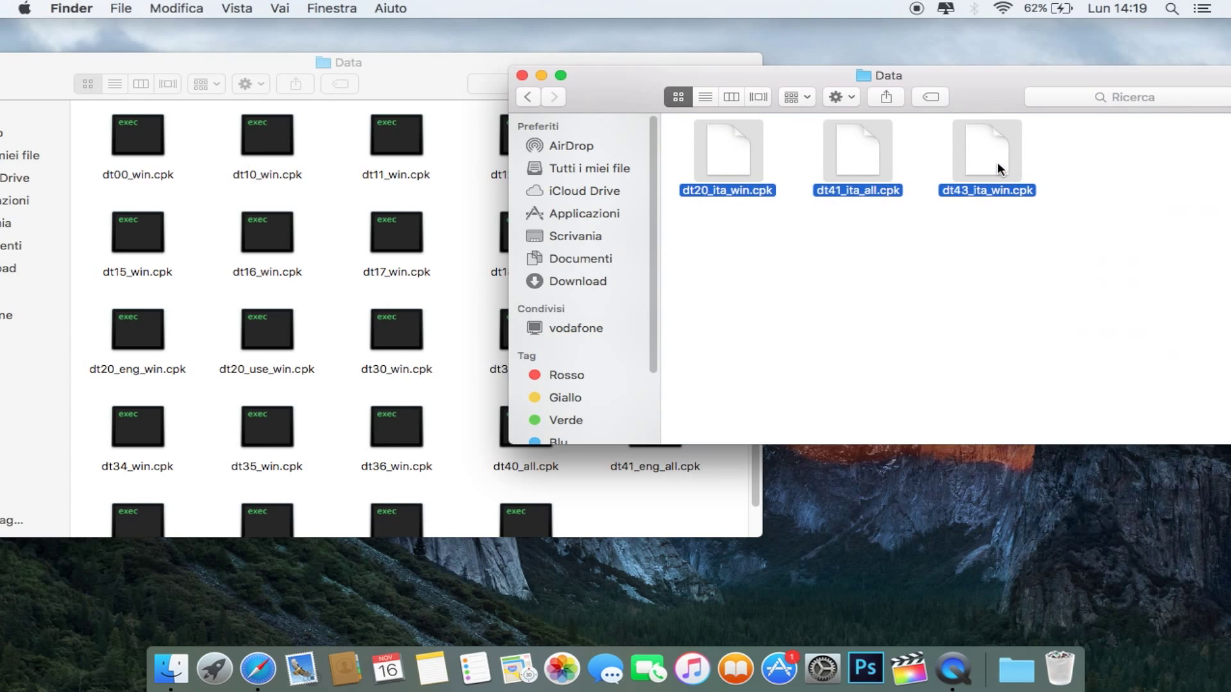
{"action": "right_click", "coordinate": [997, 161]}
{"action": "left_click", "coordinate": [860, 409]}
Paste the three Italian translation files into the game's Data folder and close both Data windows
{"action": "left_click", "coordinate": [652, 483]}
{"action": "right_click", "coordinate": [656, 483]}
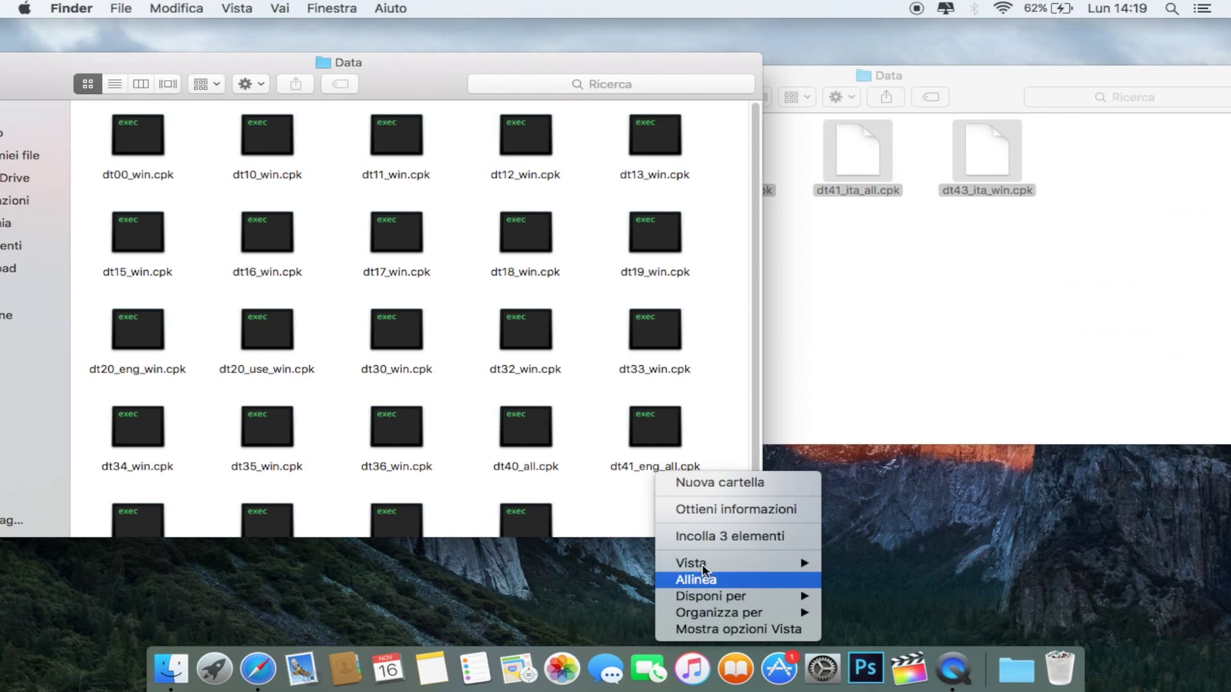
{"action": "left_click", "coordinate": [691, 536]}
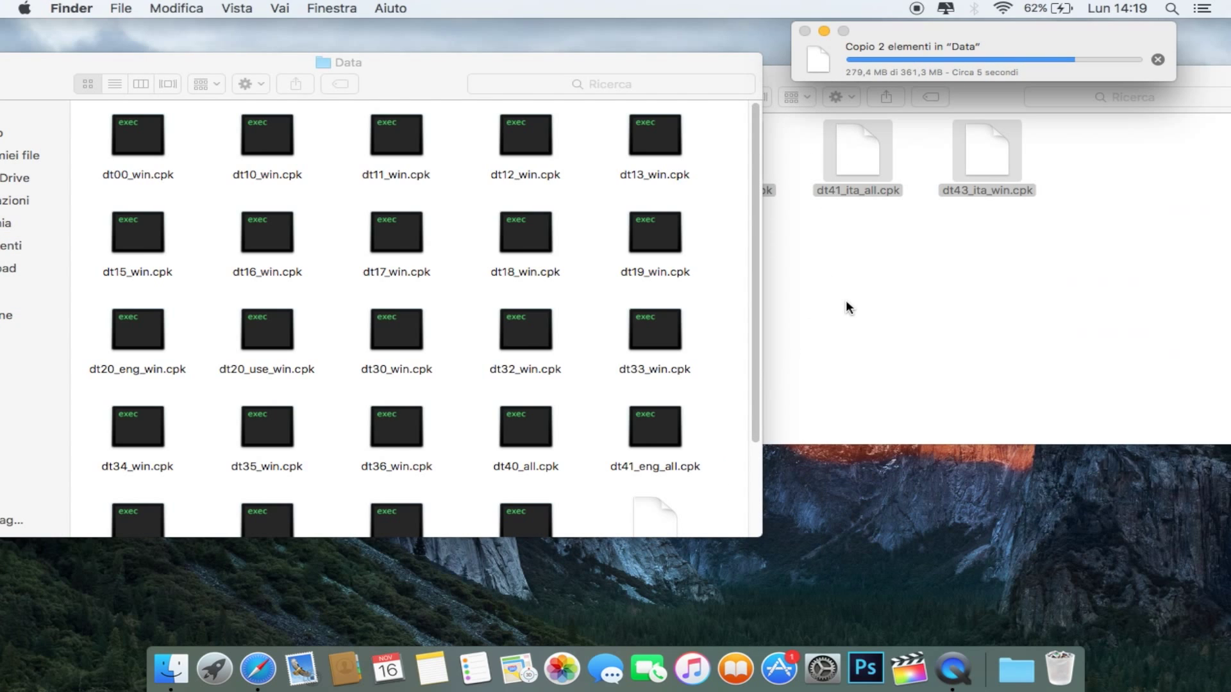
{"action": "left_click", "coordinate": [522, 75]}
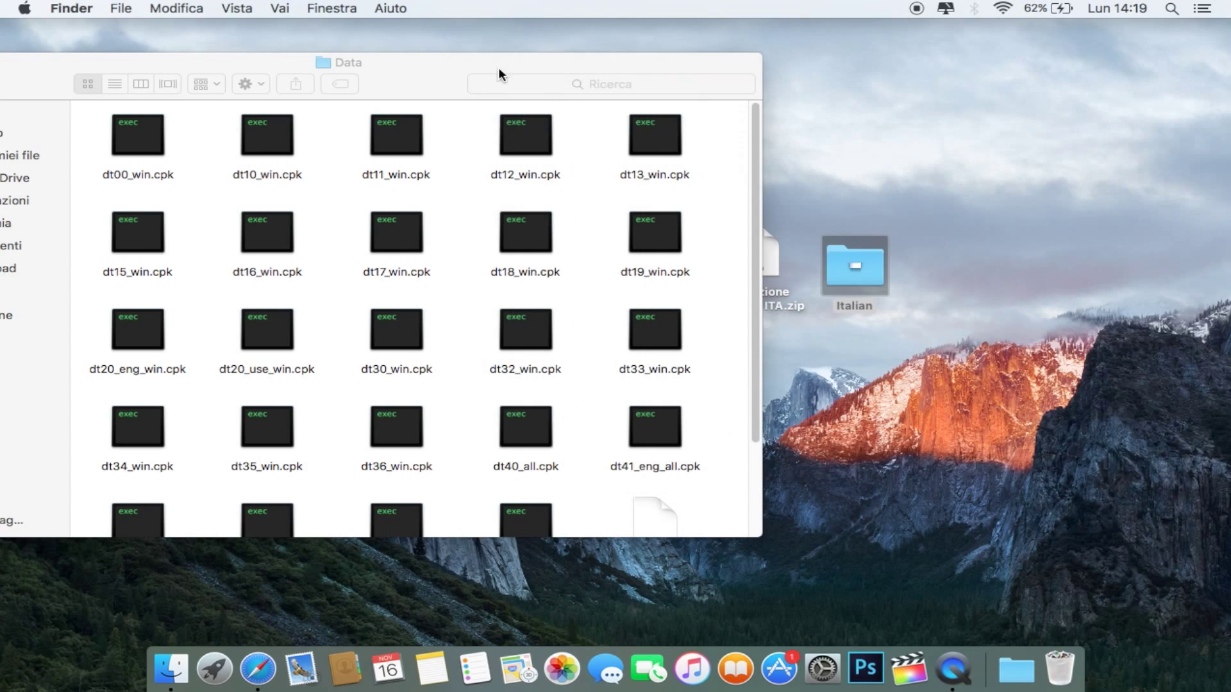
{"action": "key", "text": "ctrl+Left"}
{"action": "left_click", "coordinate": [250, 59]}
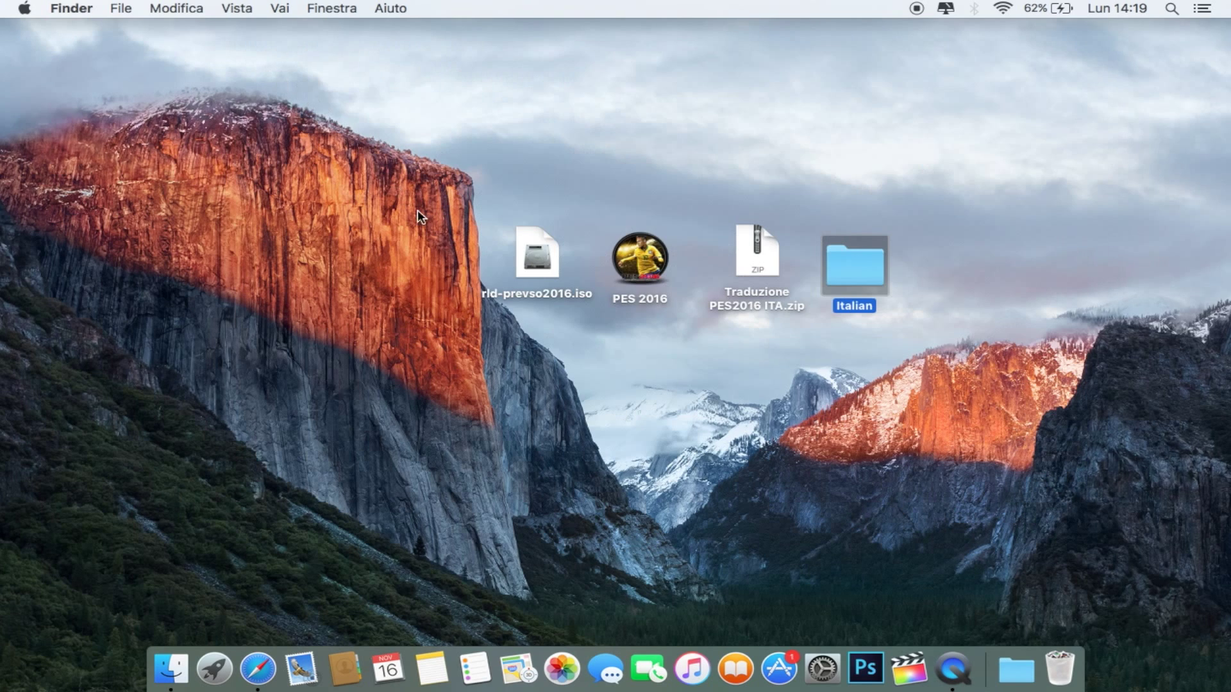
Clear rld-prevso2016.iso, the translation ZIP and the Italian folder from the desktop, and reposition the PES 2016 app
{"action": "left_click_drag", "start_coordinate": [511, 259], "coordinate": [737, 395]}
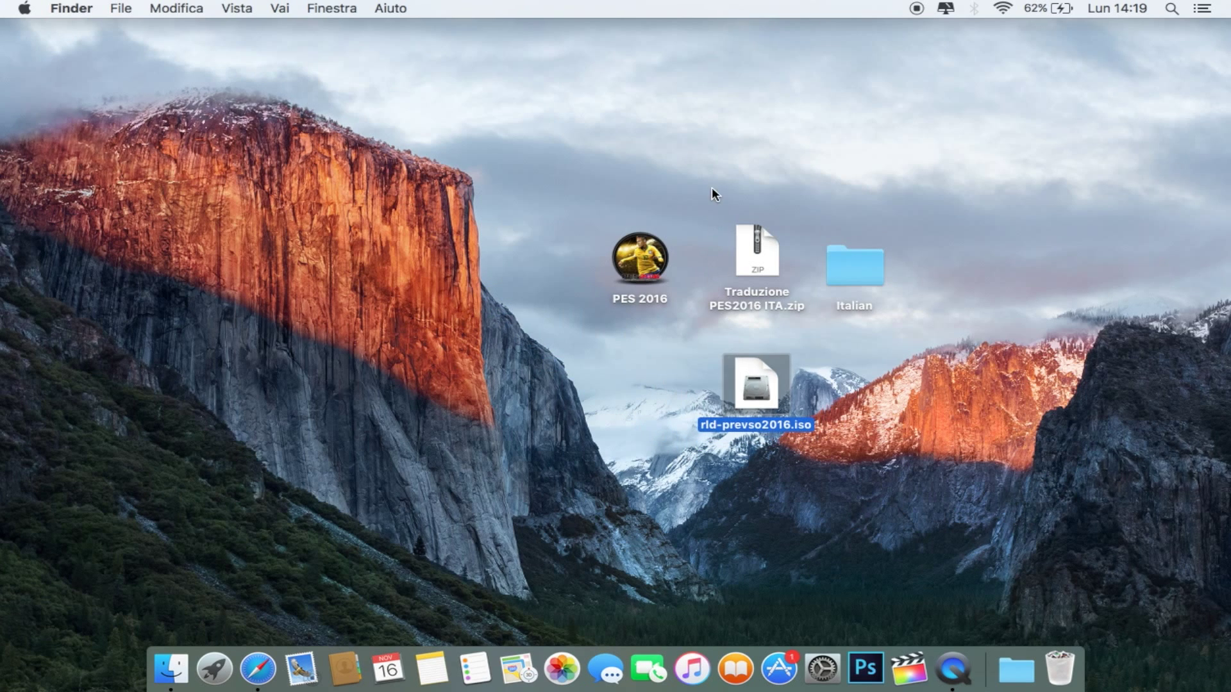
{"action": "left_click_drag", "start_coordinate": [711, 186], "coordinate": [871, 398]}
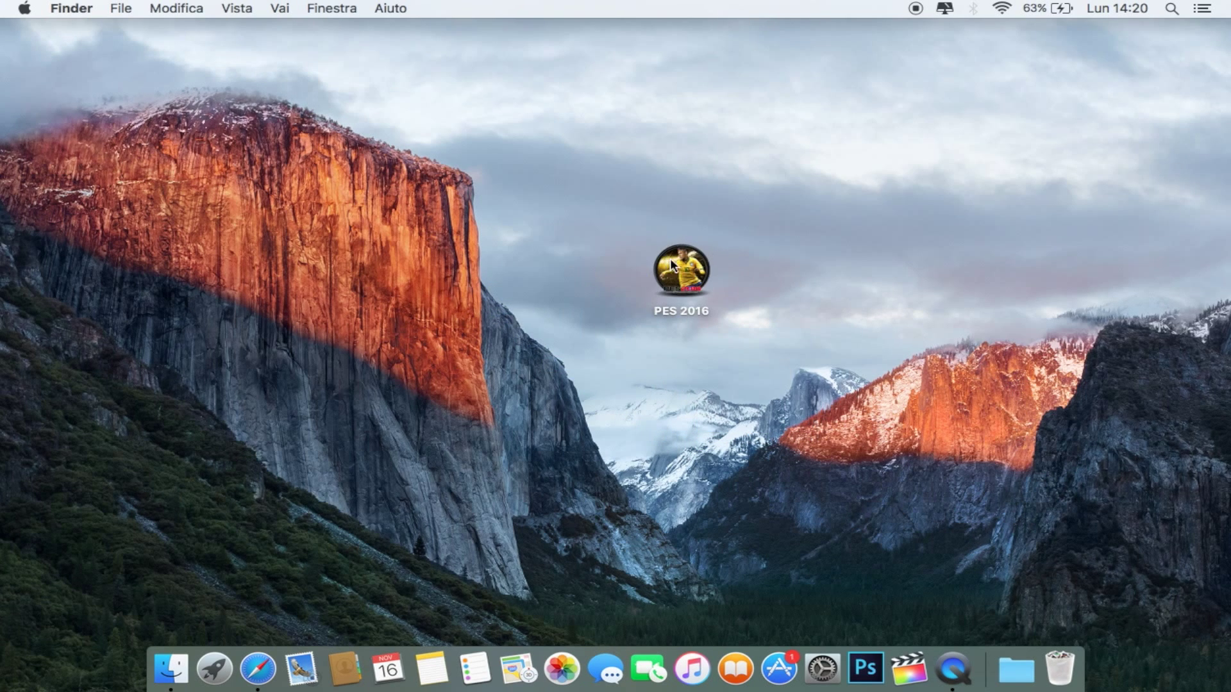
{"action": "left_click", "coordinate": [670, 262]}
{"action": "left_click_drag", "start_coordinate": [633, 236], "coordinate": [703, 288]}
Show the PES 2016 app's package contents and open Wineskin from there
{"action": "right_click", "coordinate": [686, 223]}
{"action": "left_click", "coordinate": [704, 256]}
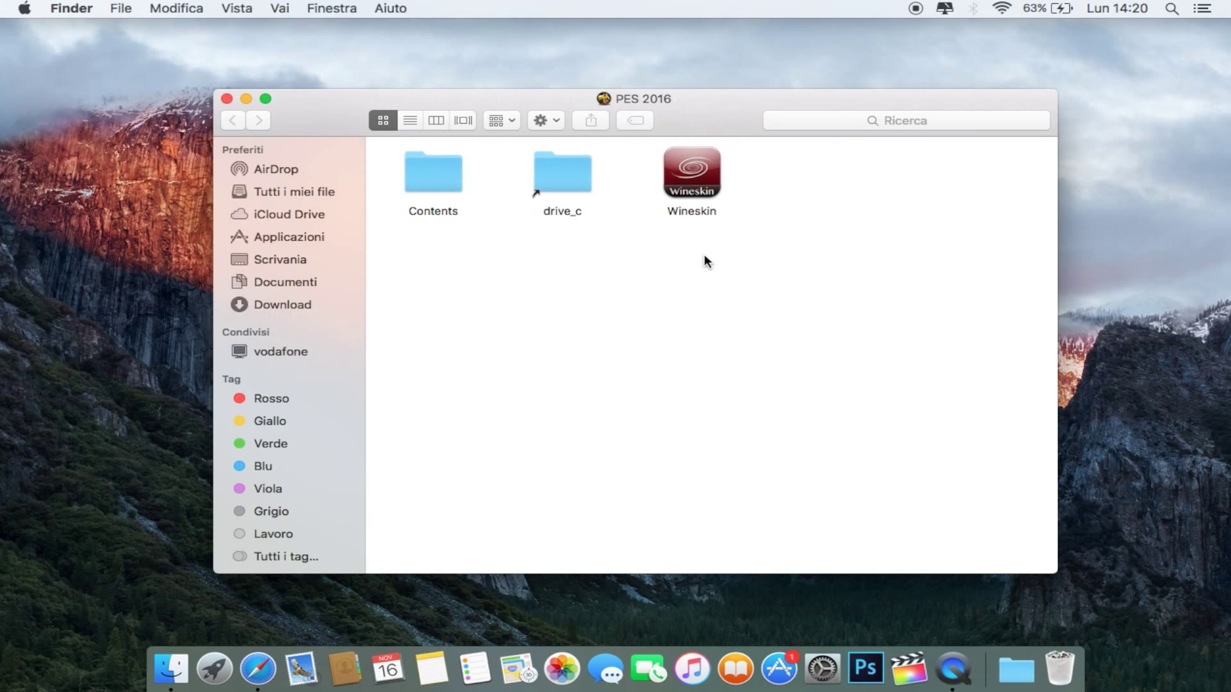
{"action": "double_click", "coordinate": [702, 171]}
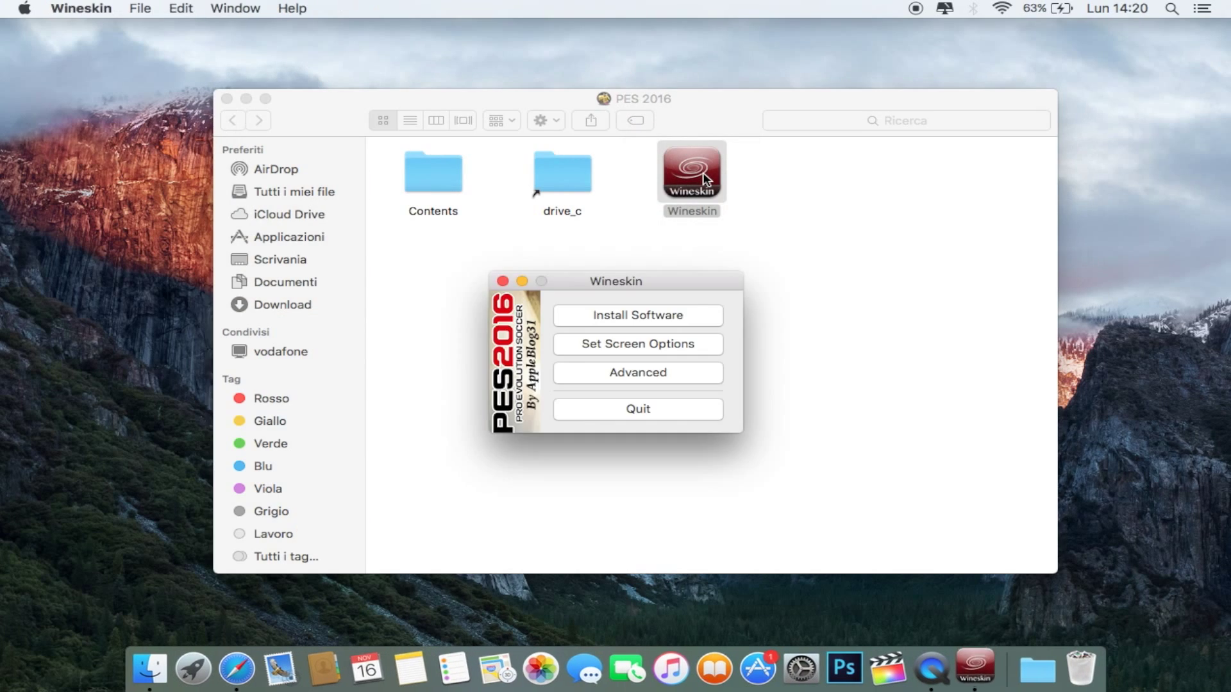
Override Wineskin's automatic screen settings with Fullscreen at Current Resolution, then quit Wineskin and close the package window
{"action": "left_click", "coordinate": [610, 344]}
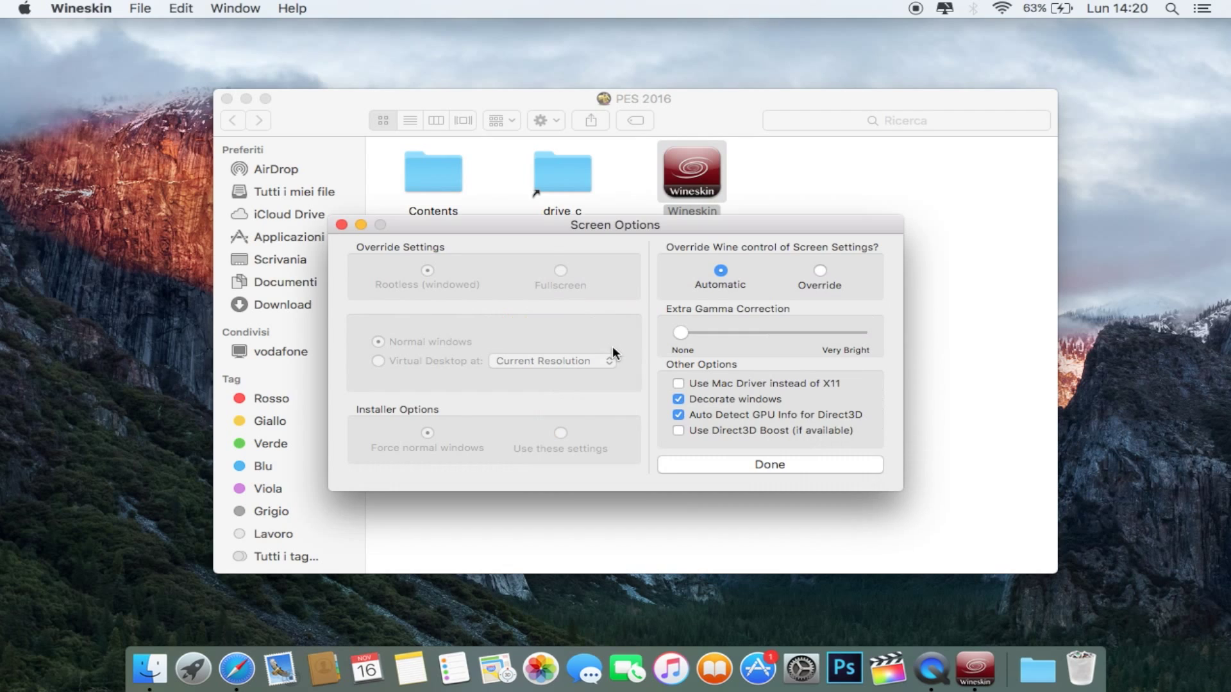
{"action": "left_click", "coordinate": [819, 272]}
{"action": "left_click", "coordinate": [561, 271]}
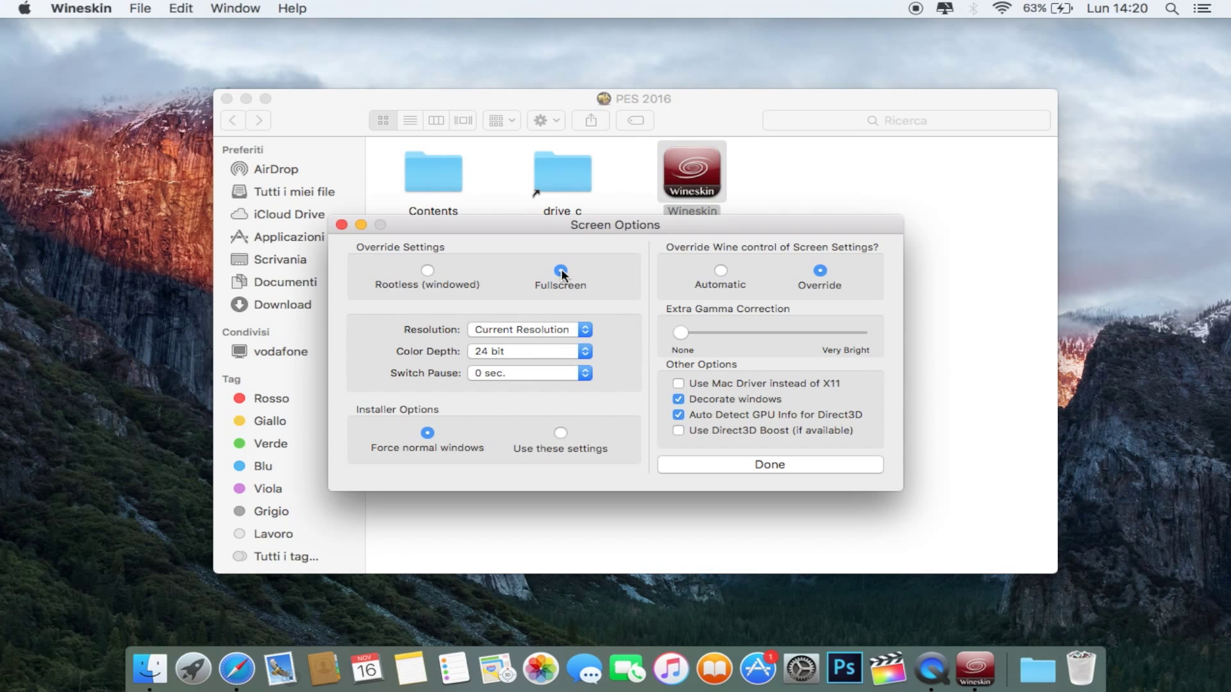
{"action": "left_click", "coordinate": [553, 330]}
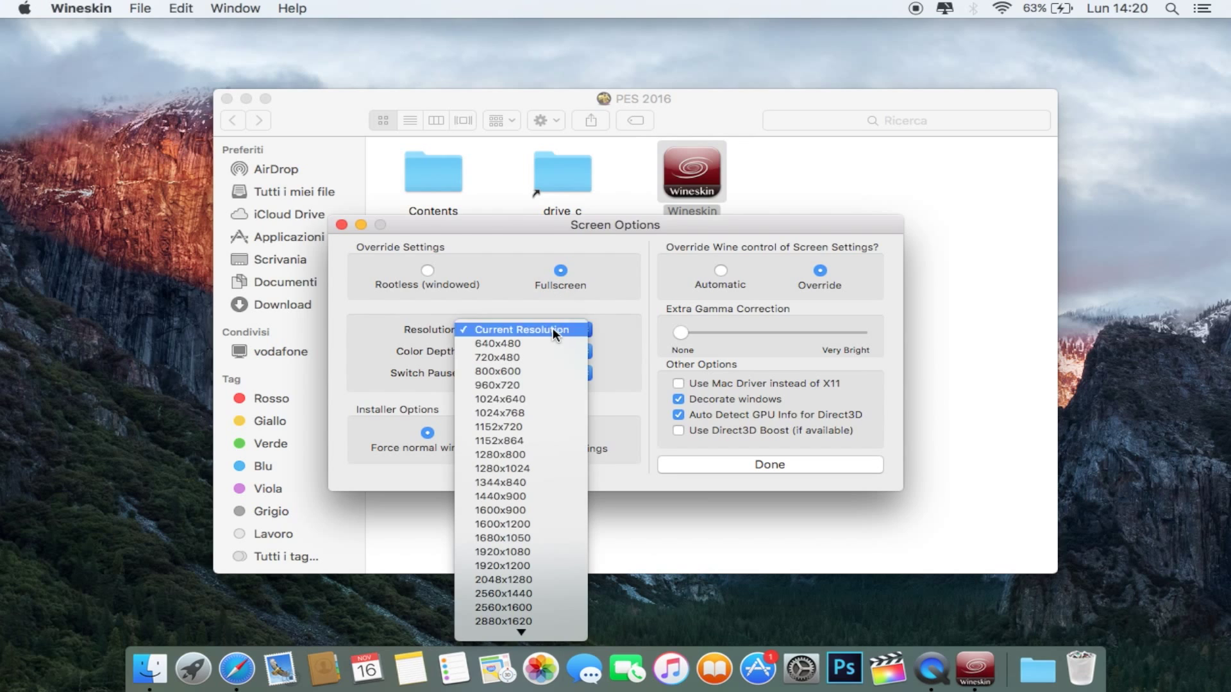
{"action": "left_click", "coordinate": [553, 328]}
{"action": "left_click", "coordinate": [738, 464]}
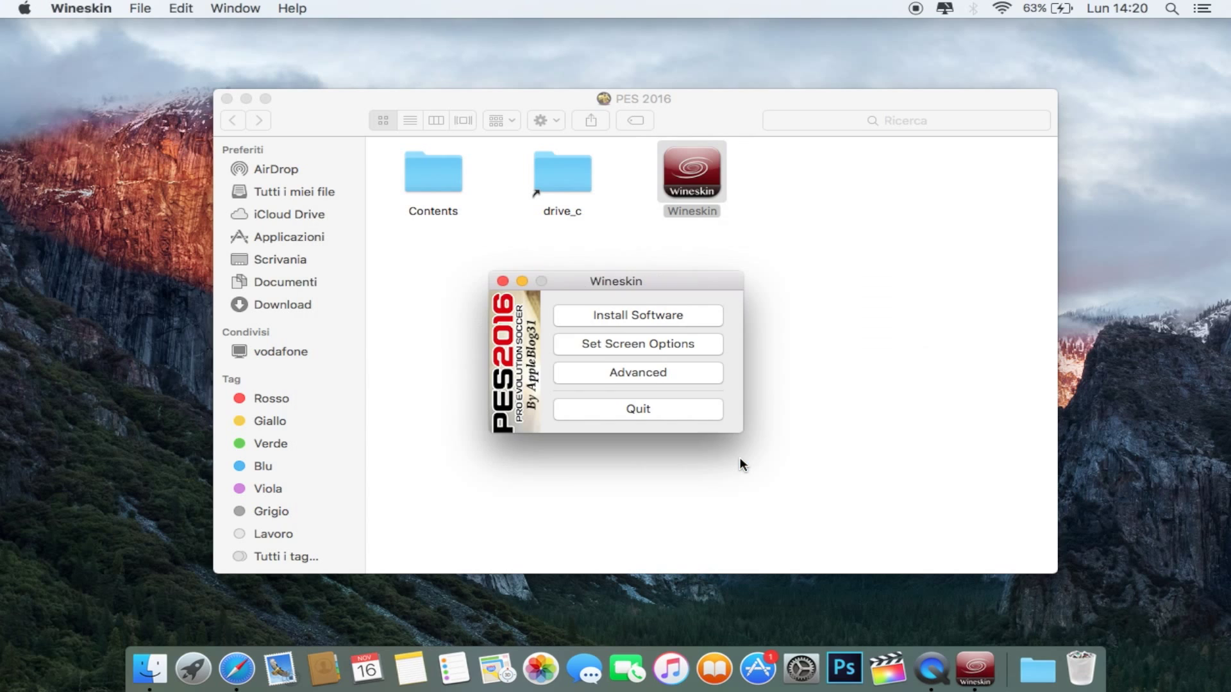
{"action": "left_click", "coordinate": [636, 408]}
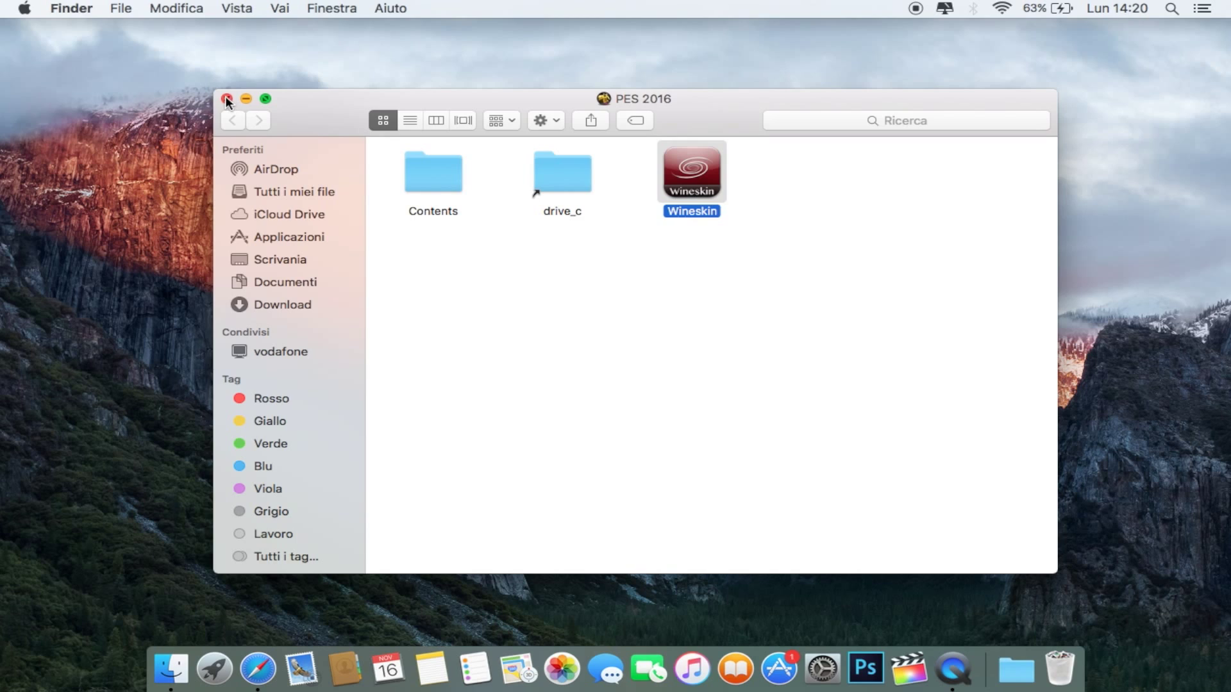
{"action": "left_click", "coordinate": [226, 98]}
Launch the PES 2016 app from the desktop
{"action": "left_click", "coordinate": [660, 266]}
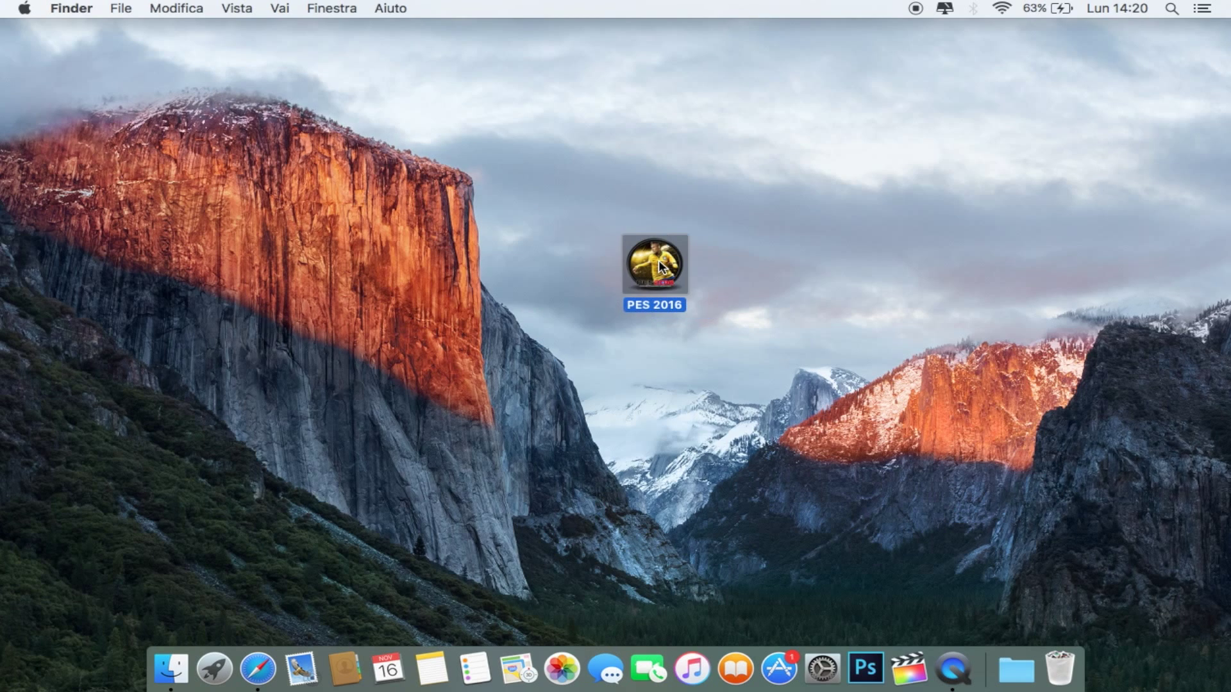
{"action": "right_click", "coordinate": [661, 264]}
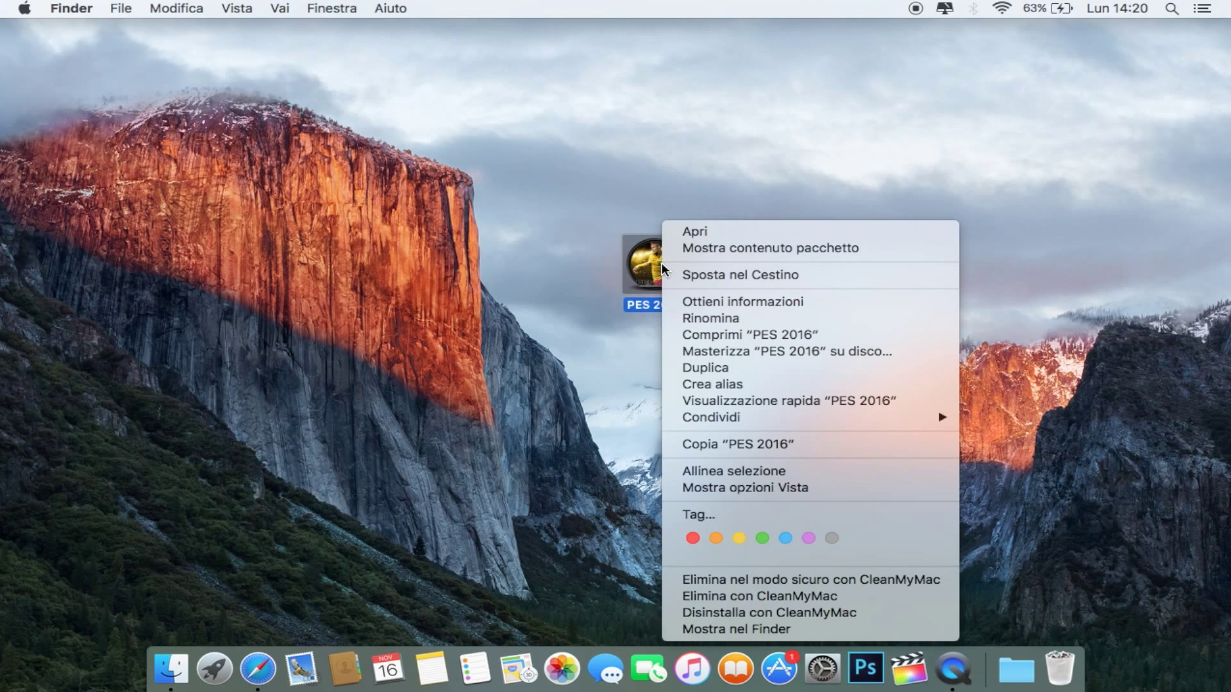
{"action": "left_click", "coordinate": [677, 234]}
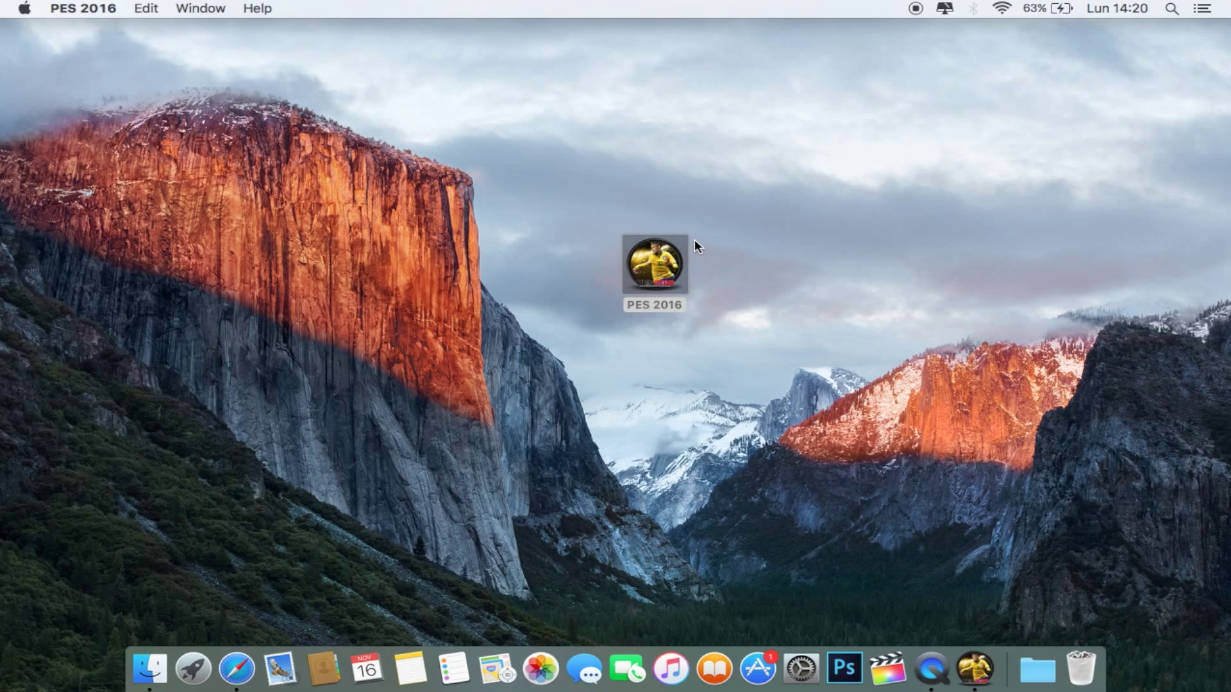